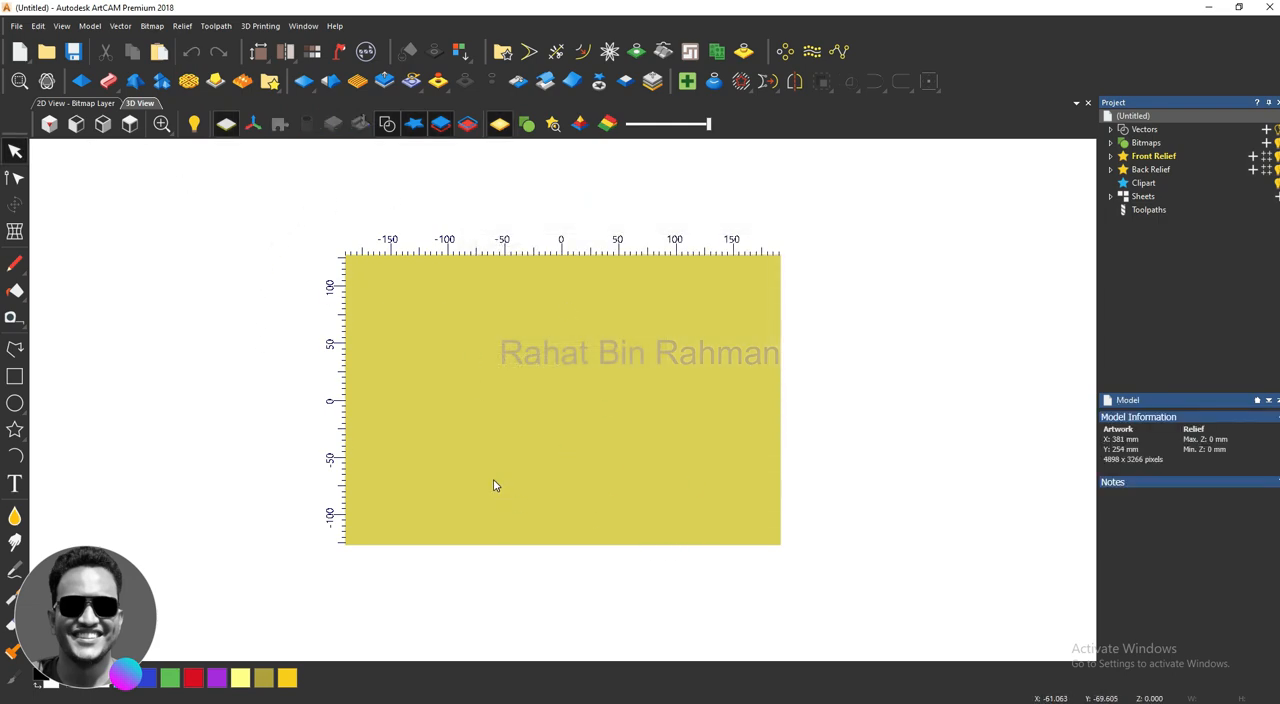
Step: Start a Texture Relief on the whole layer and choose the Weave texture
key("alt")
key("Left")
key("Right")
left_click(358, 85)
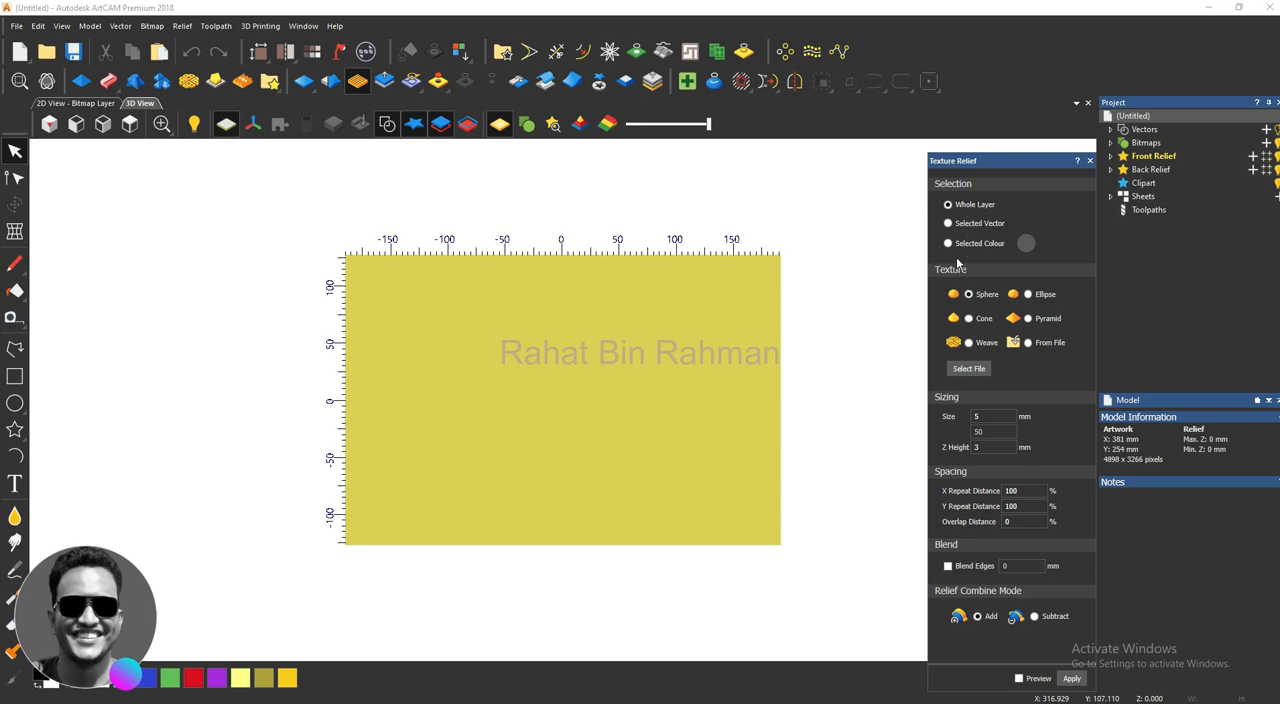
left_click(968, 343)
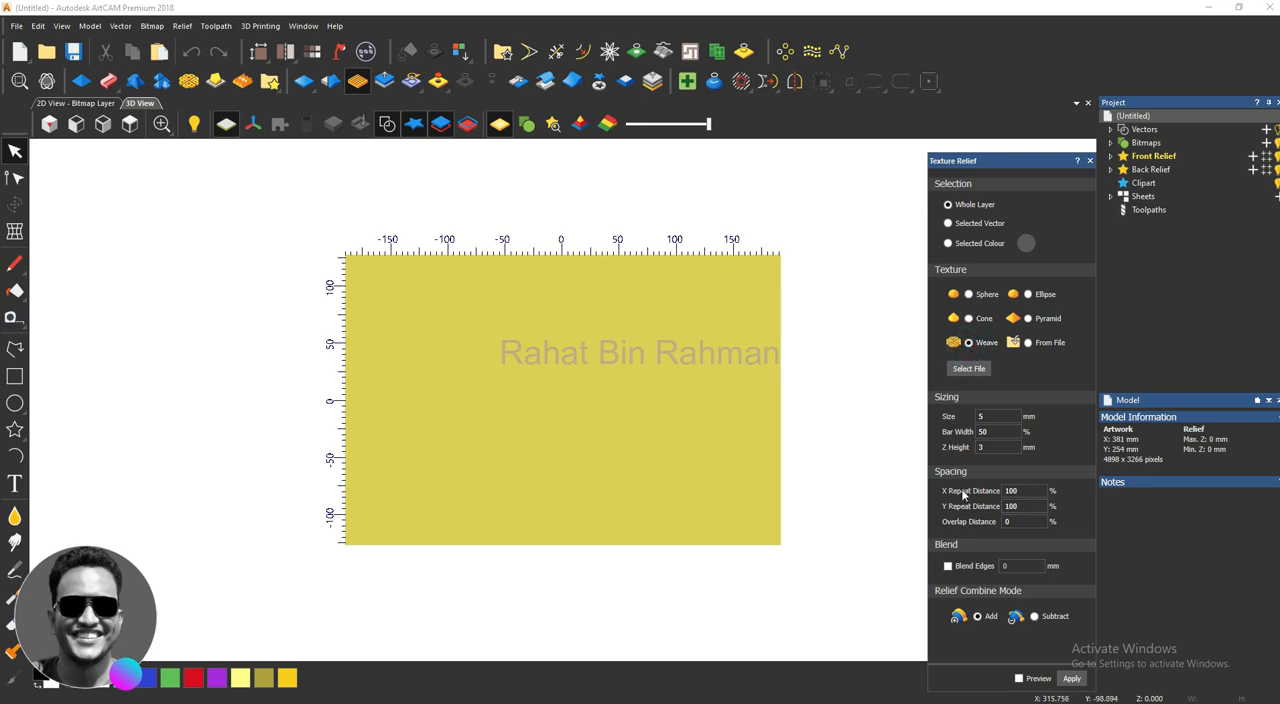
Step: Set the weave's Z height to 8 mm and turn on its preview
scroll(850, 436, "up", 1)
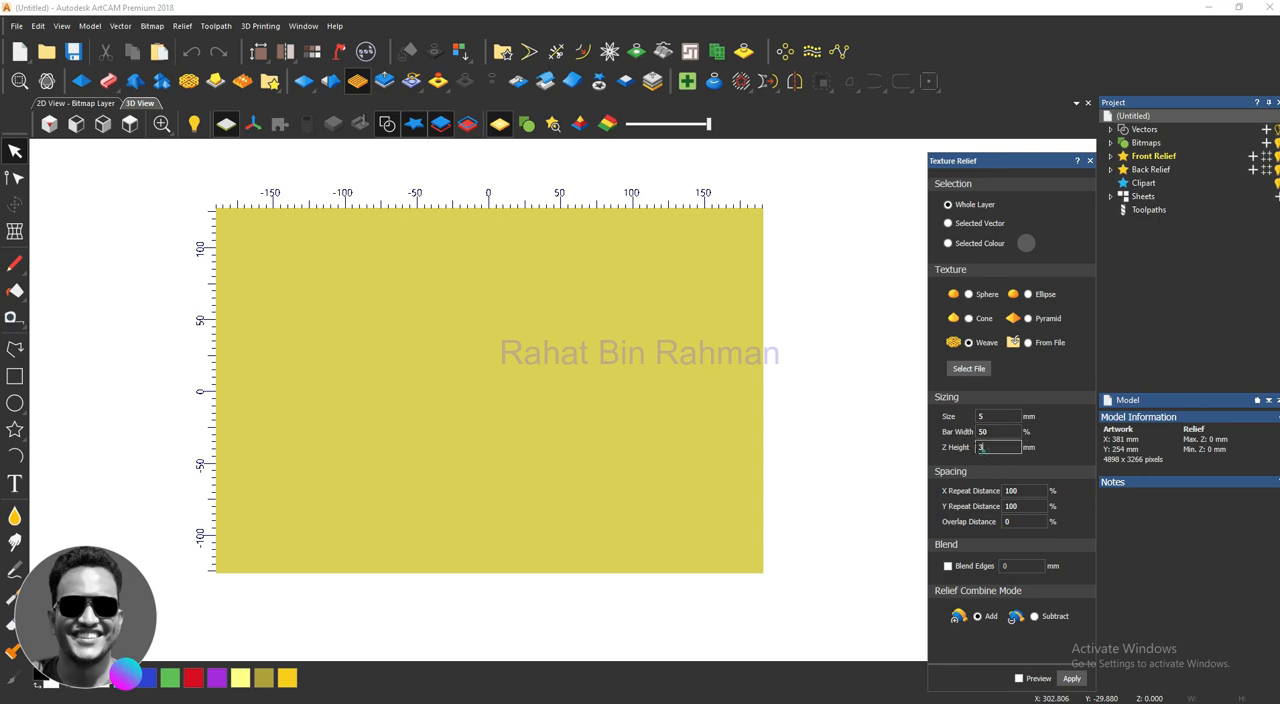
double_click(984, 447)
left_click(1019, 678)
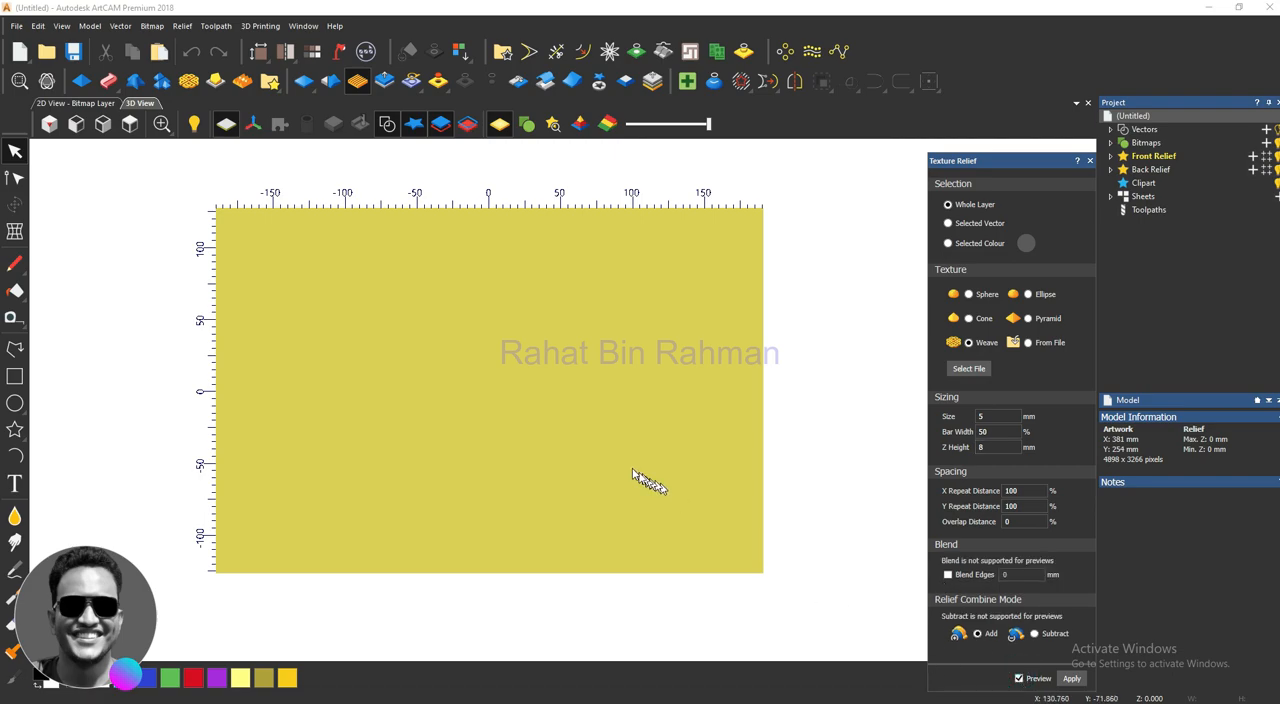
scroll(528, 437, "up", 4)
scroll(468, 390, "up", 6)
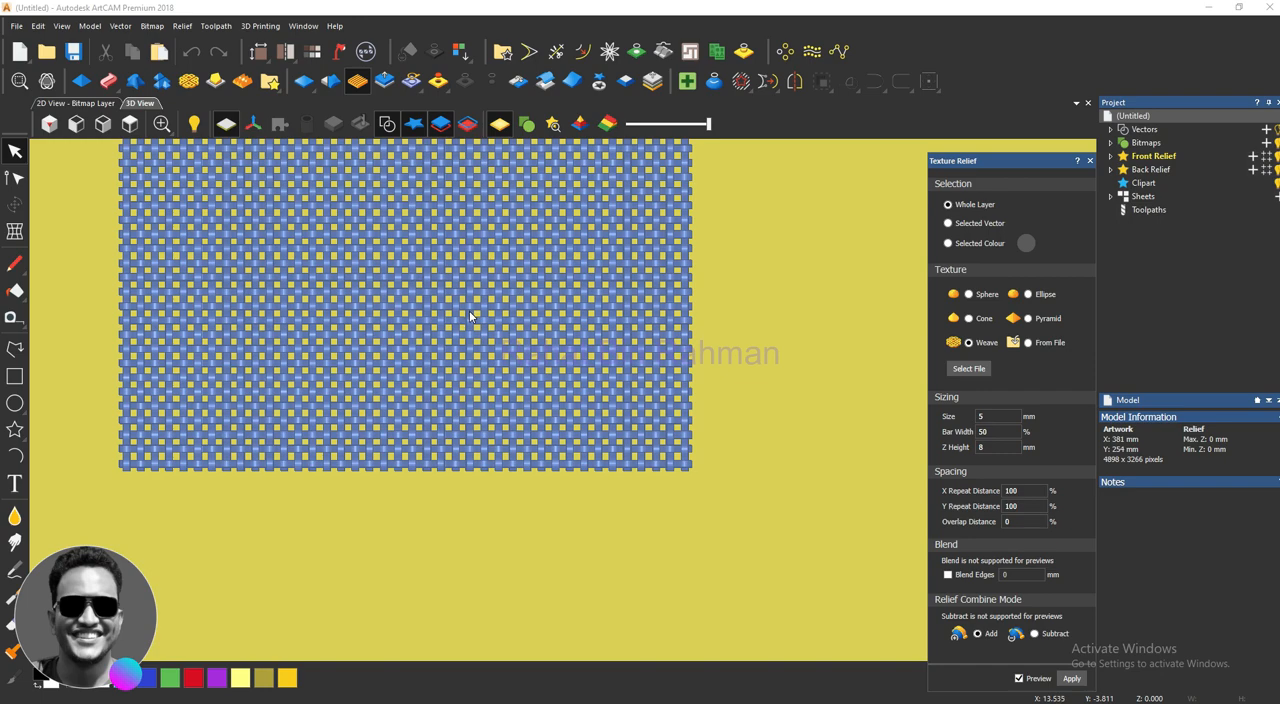
scroll(468, 393, "up", 2)
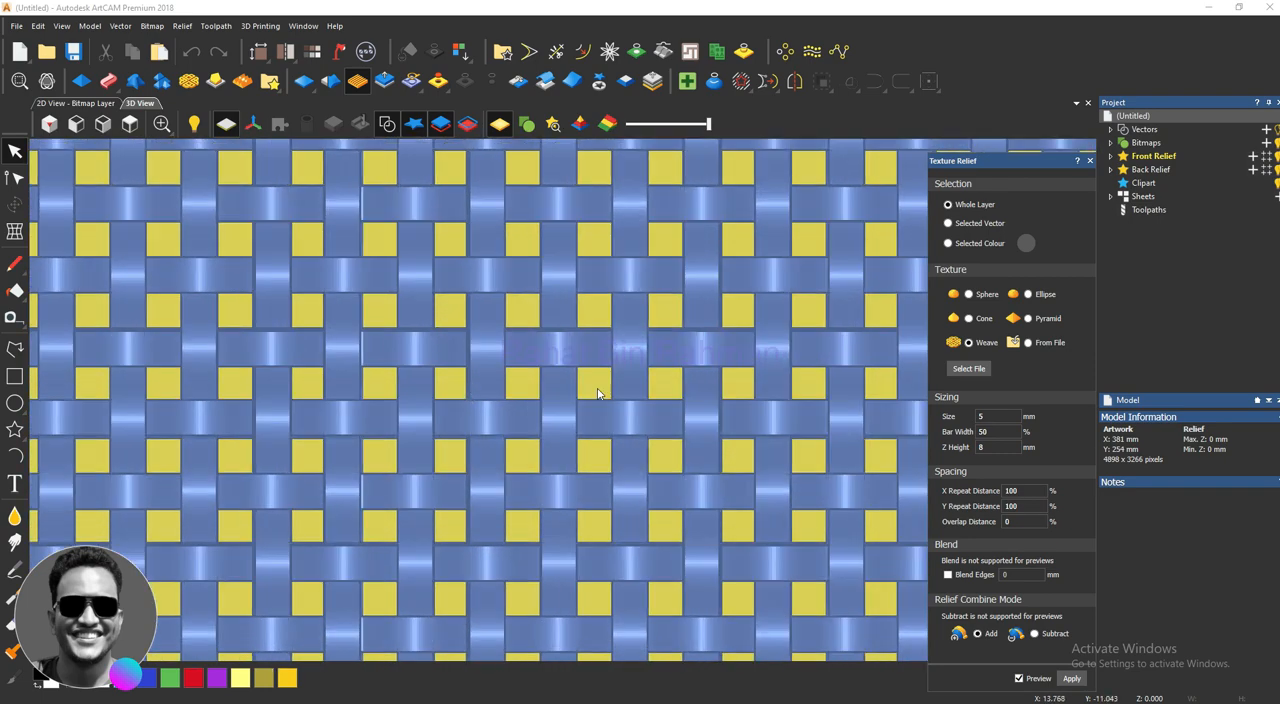
Step: Set the weave's size to 8 mm and its bar width to 20%
left_click(985, 416)
left_click_drag(985, 416, 972, 421)
type("8")
scroll(598, 407, "down", 4)
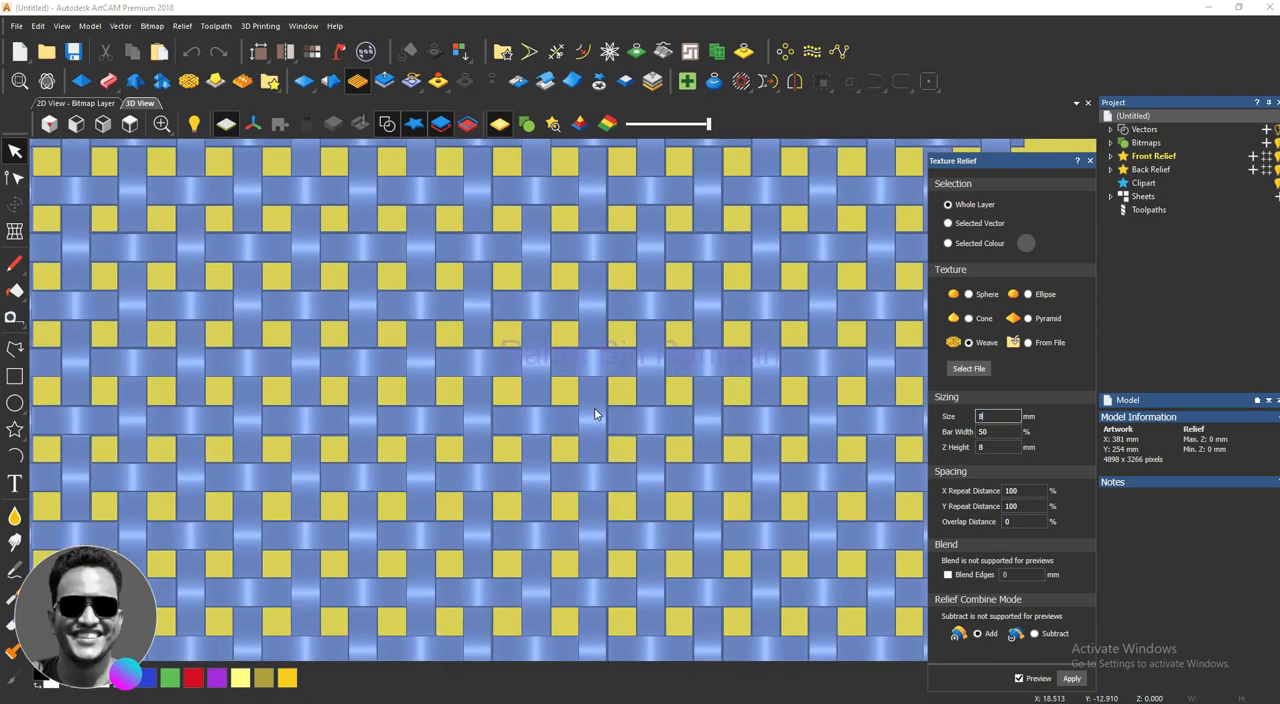
scroll(600, 407, "up", 2)
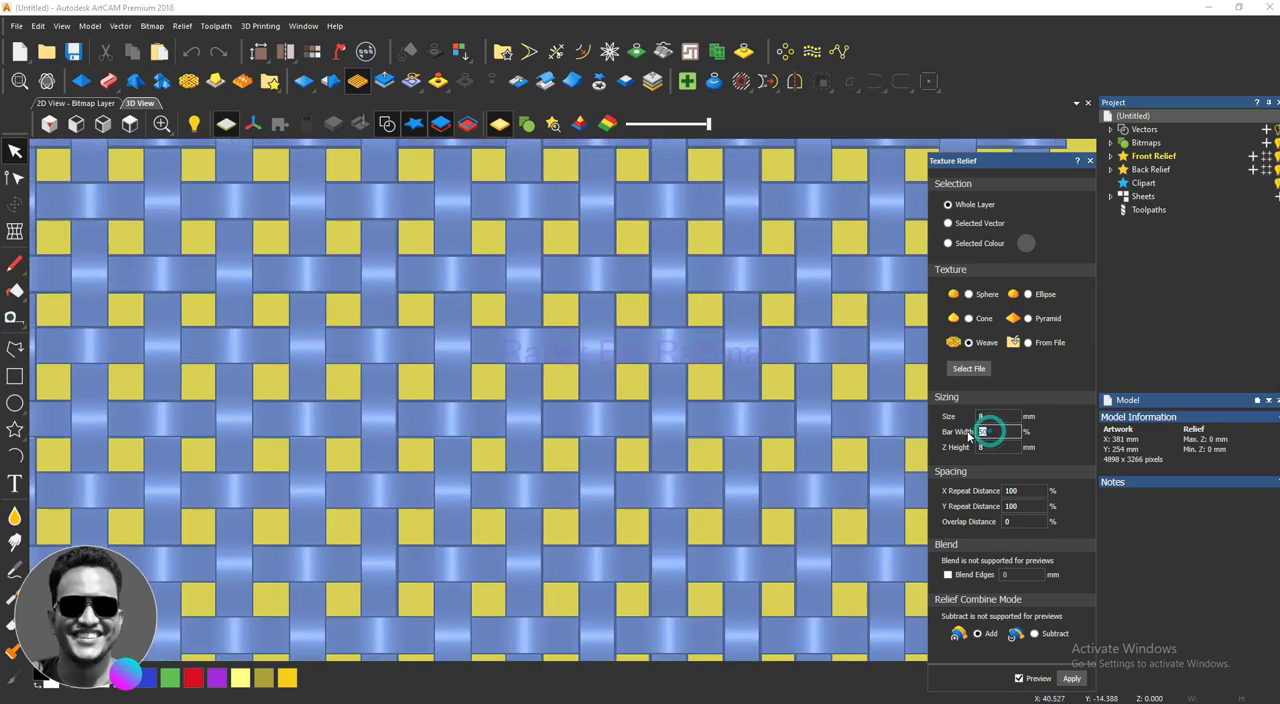
left_click_drag(988, 431, 967, 436)
type("20")
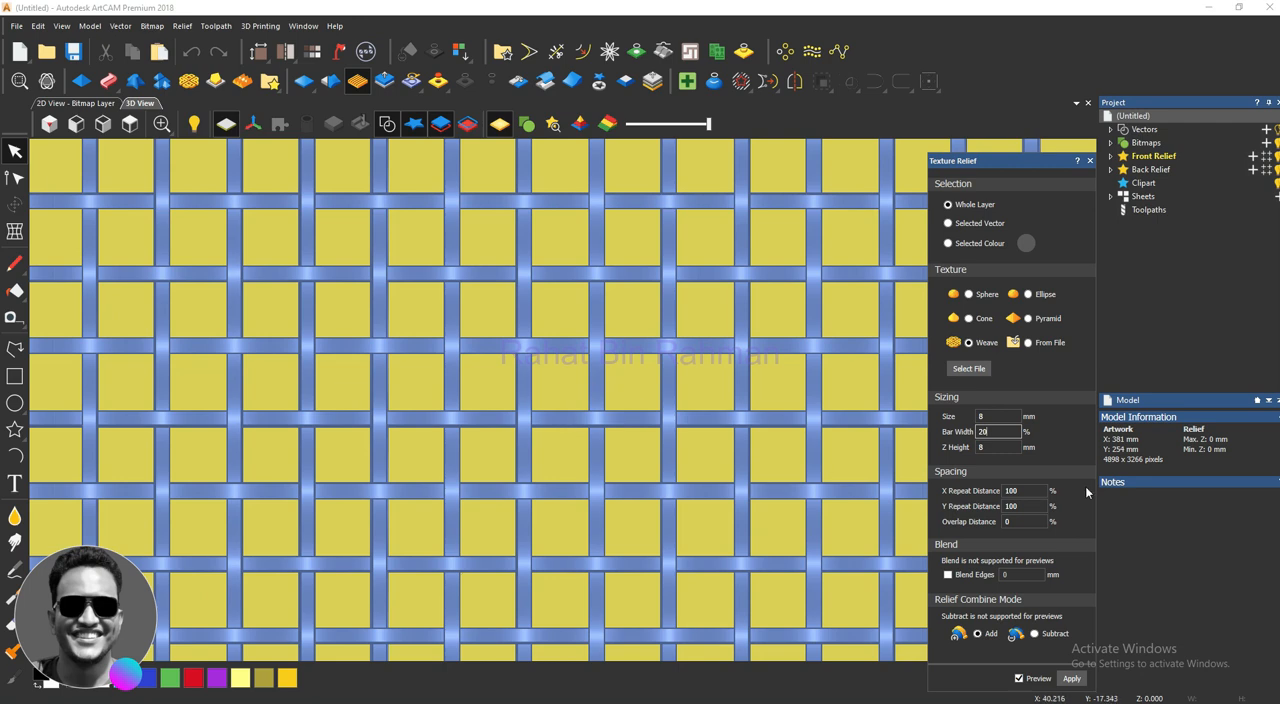
Step: Set the weave's bar width to 80% and apply the texture to the whole layer
left_click_drag(1001, 433, 976, 438)
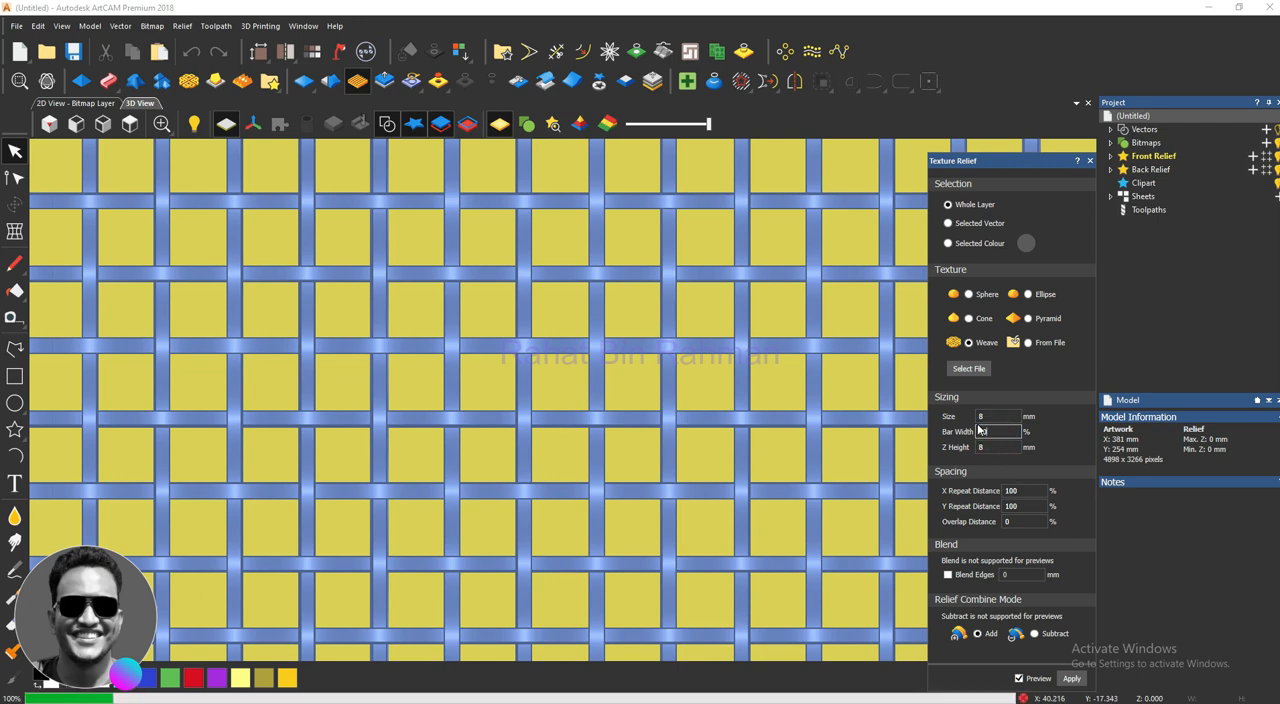
scroll(590, 395, "down", 4)
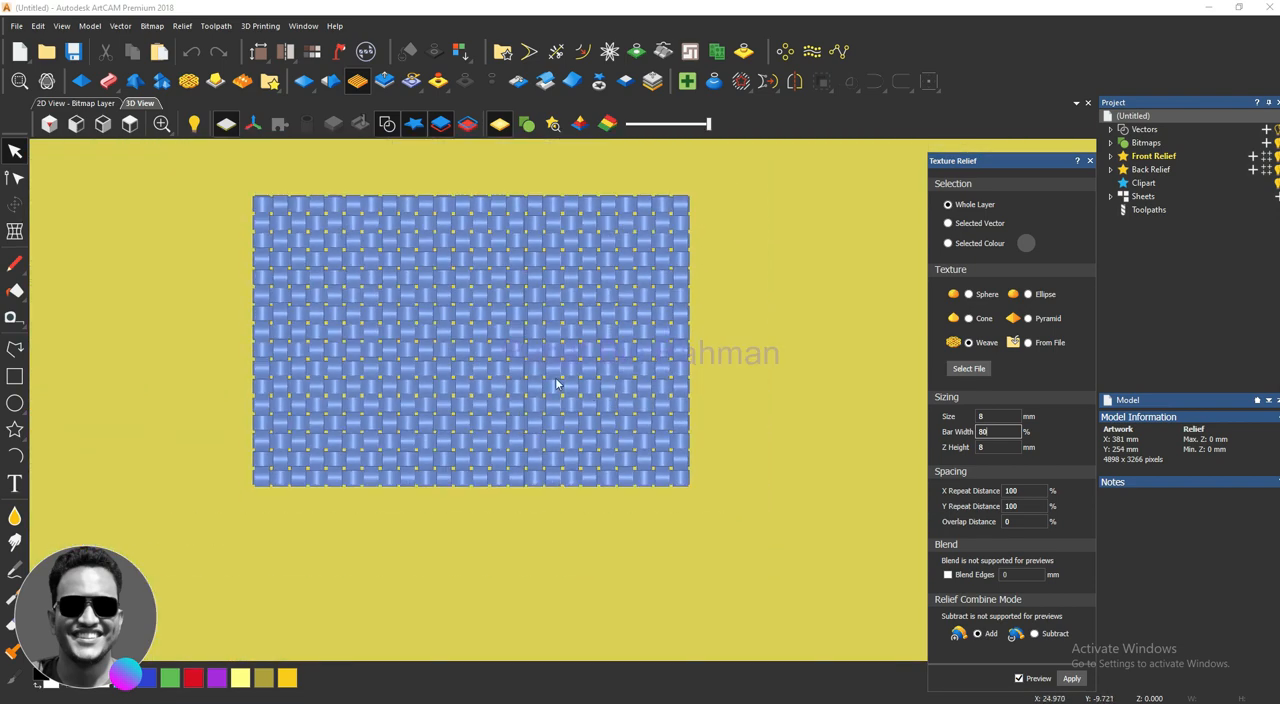
scroll(556, 385, "up", 3)
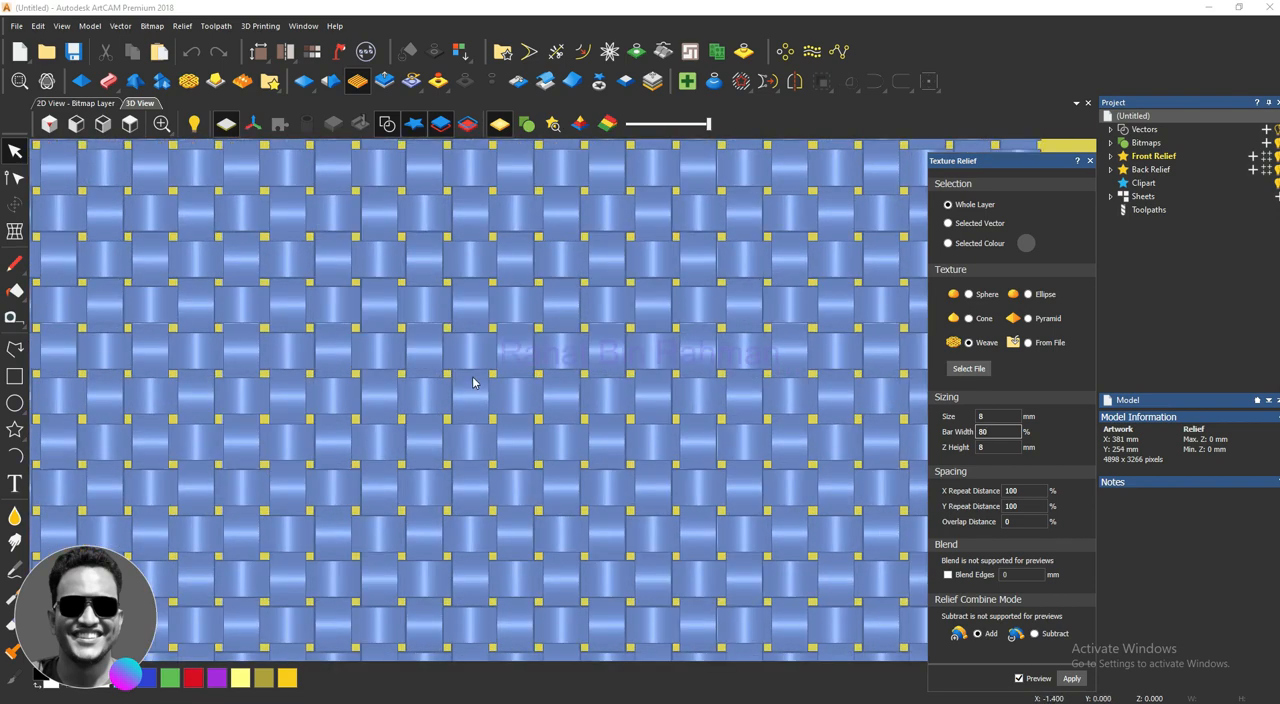
scroll(472, 375, "down", 3)
scroll(508, 427, "up", 3)
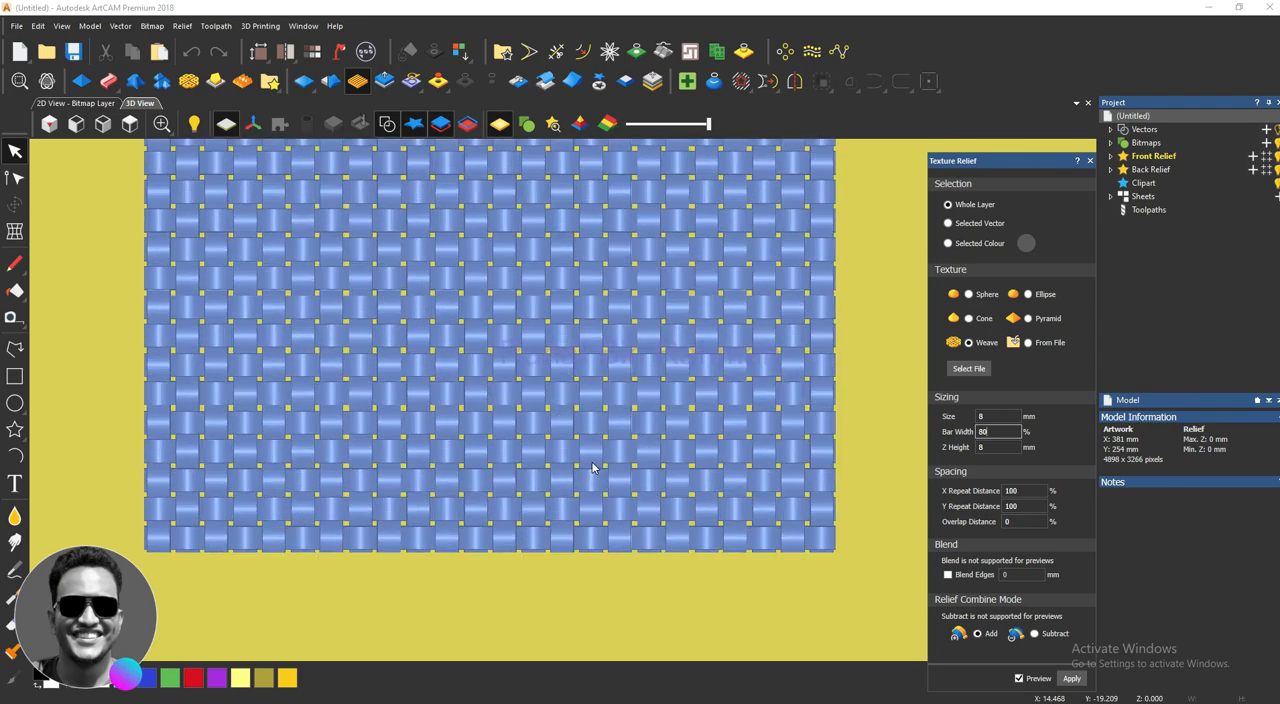
scroll(509, 427, "down", 4)
scroll(508, 416, "down", 2)
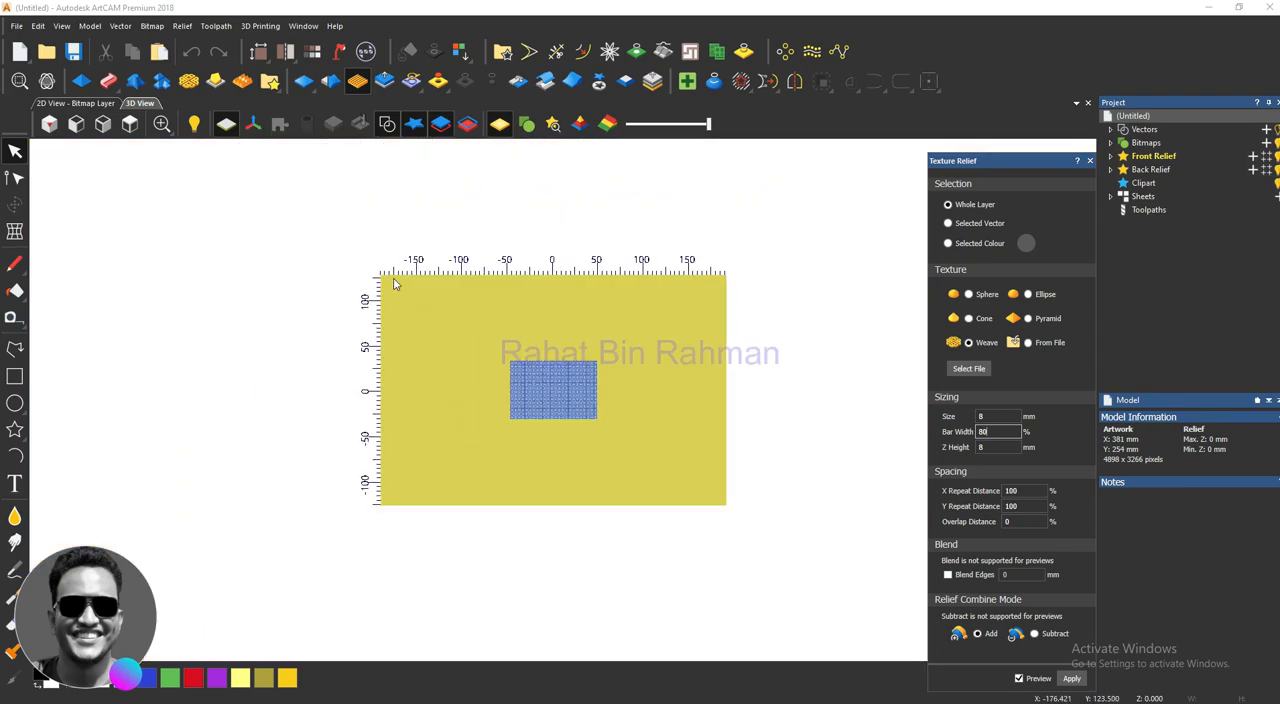
scroll(596, 455, "up", 2)
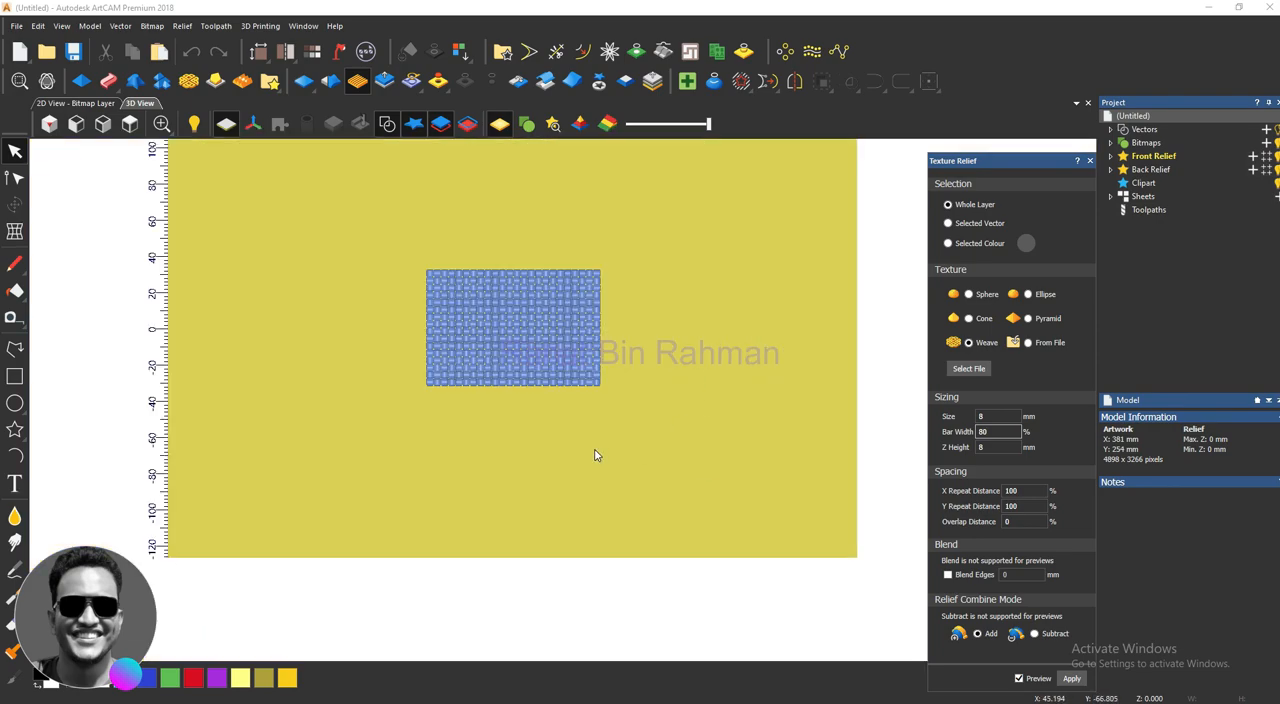
scroll(604, 440, "up", 1)
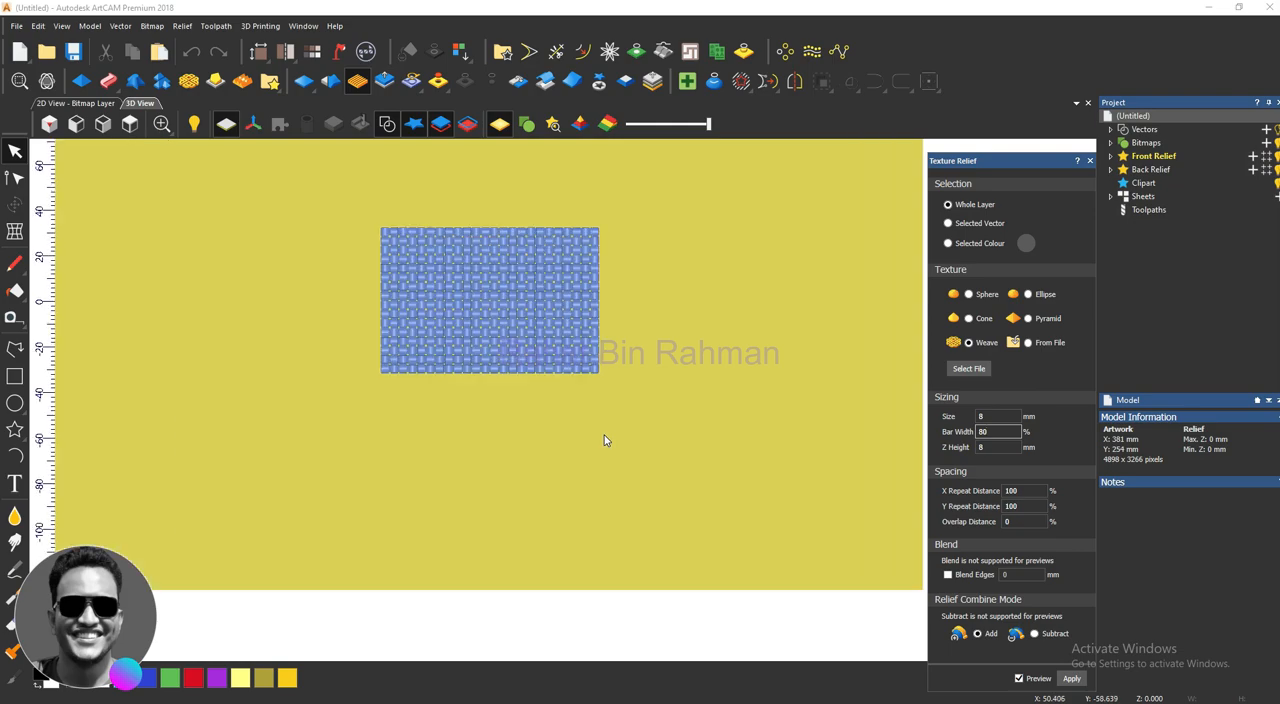
left_click(1070, 679)
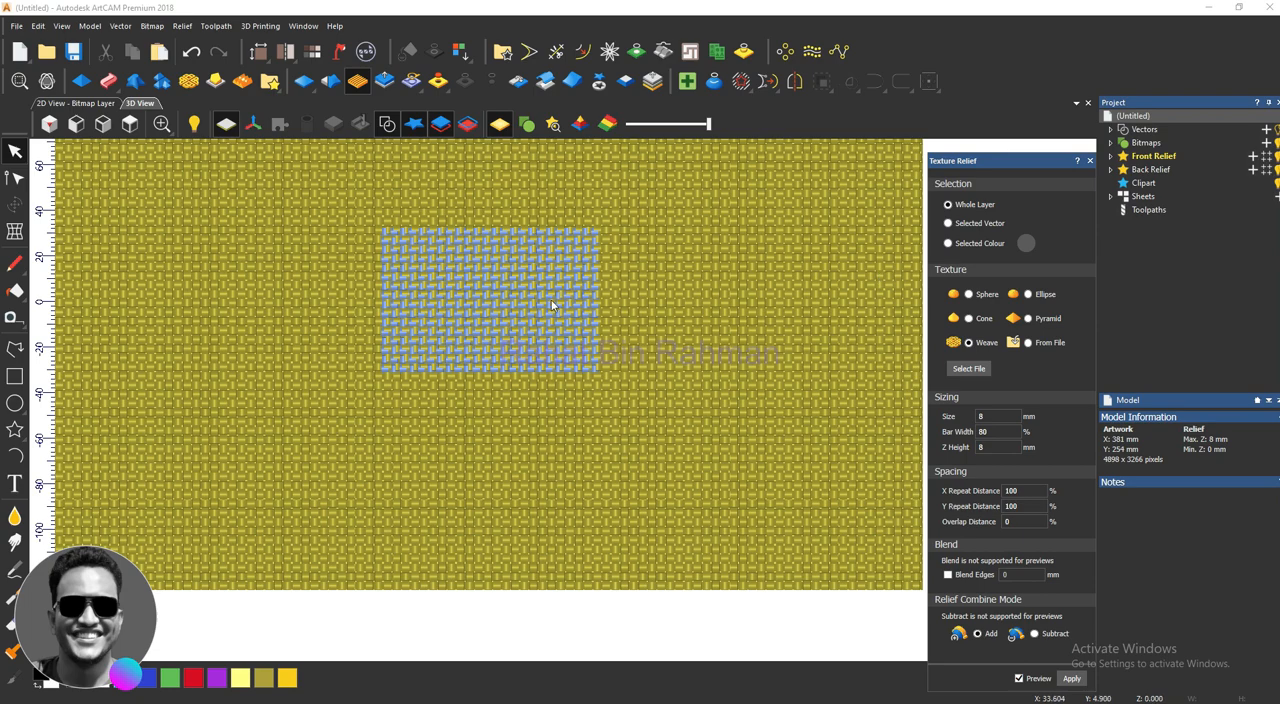
left_click(1090, 161)
Step: Examine the woven relief up close and at an angle, and undo the weave texture
scroll(678, 356, "down", 3)
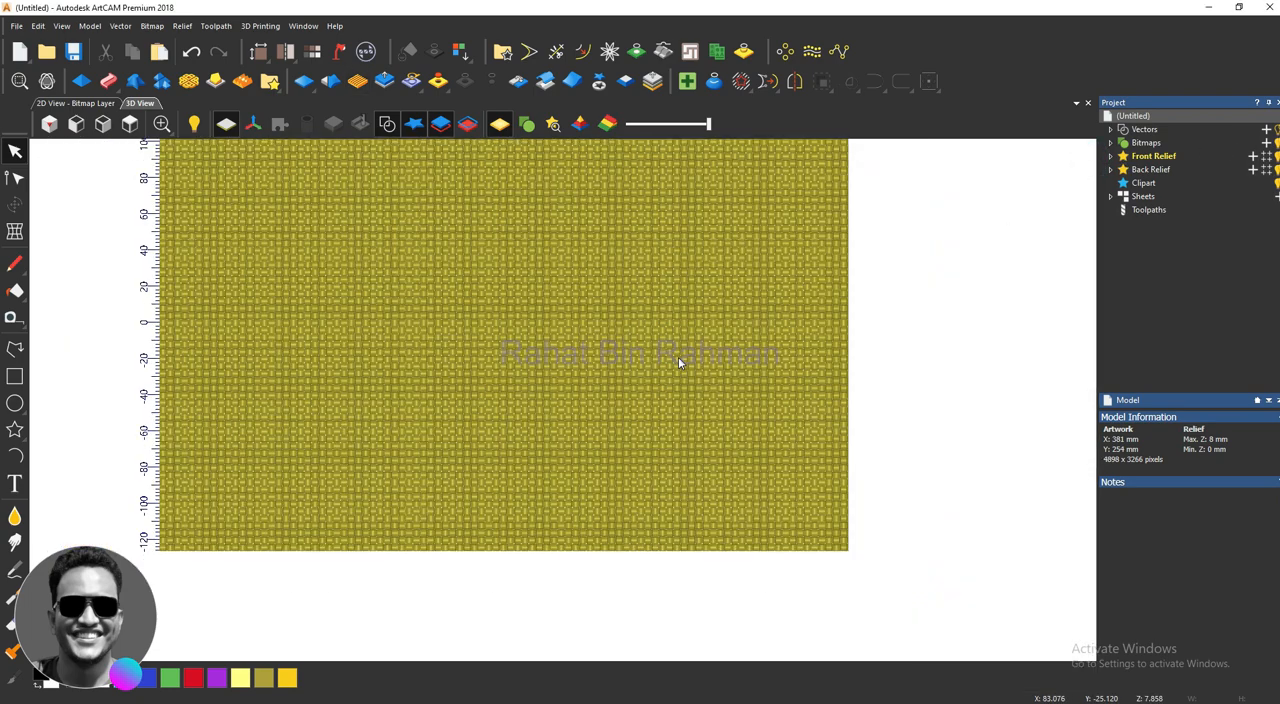
scroll(571, 463, "up", 2)
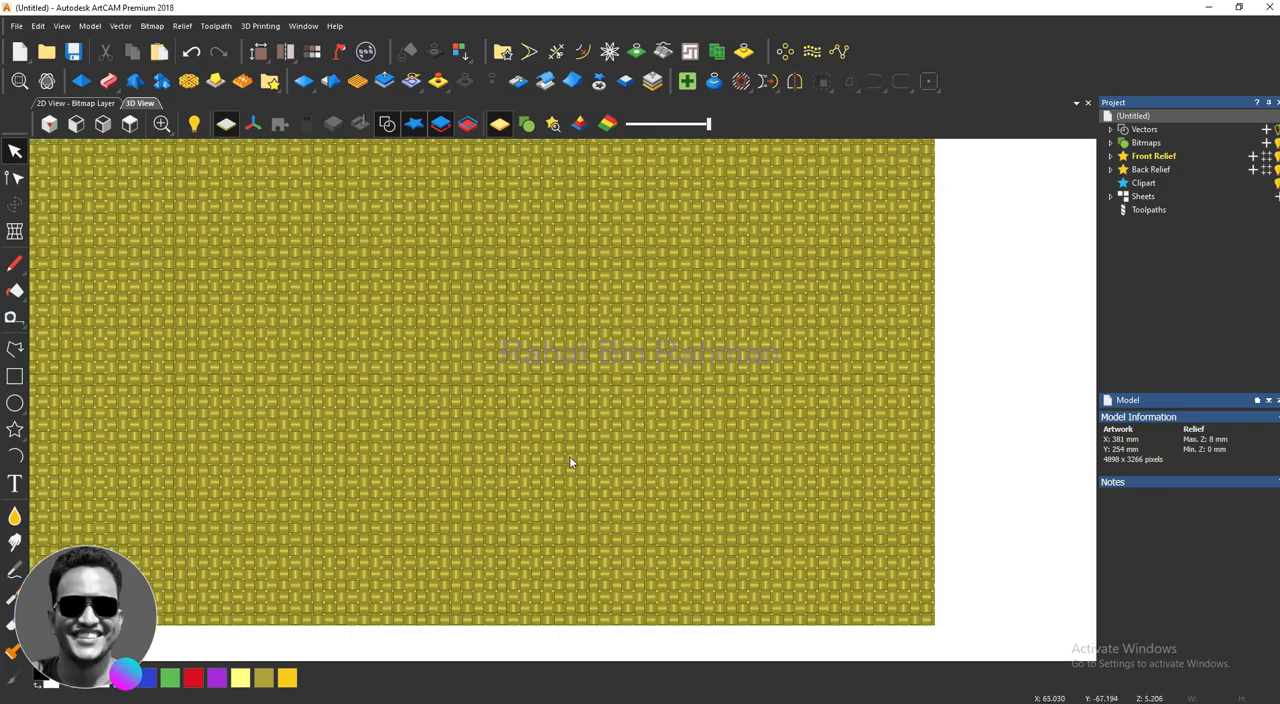
left_click_drag(571, 463, 583, 268)
scroll(557, 449, "up", 4)
left_click_drag(560, 452, 608, 398)
scroll(613, 478, "down", 4)
scroll(613, 478, "down", 2)
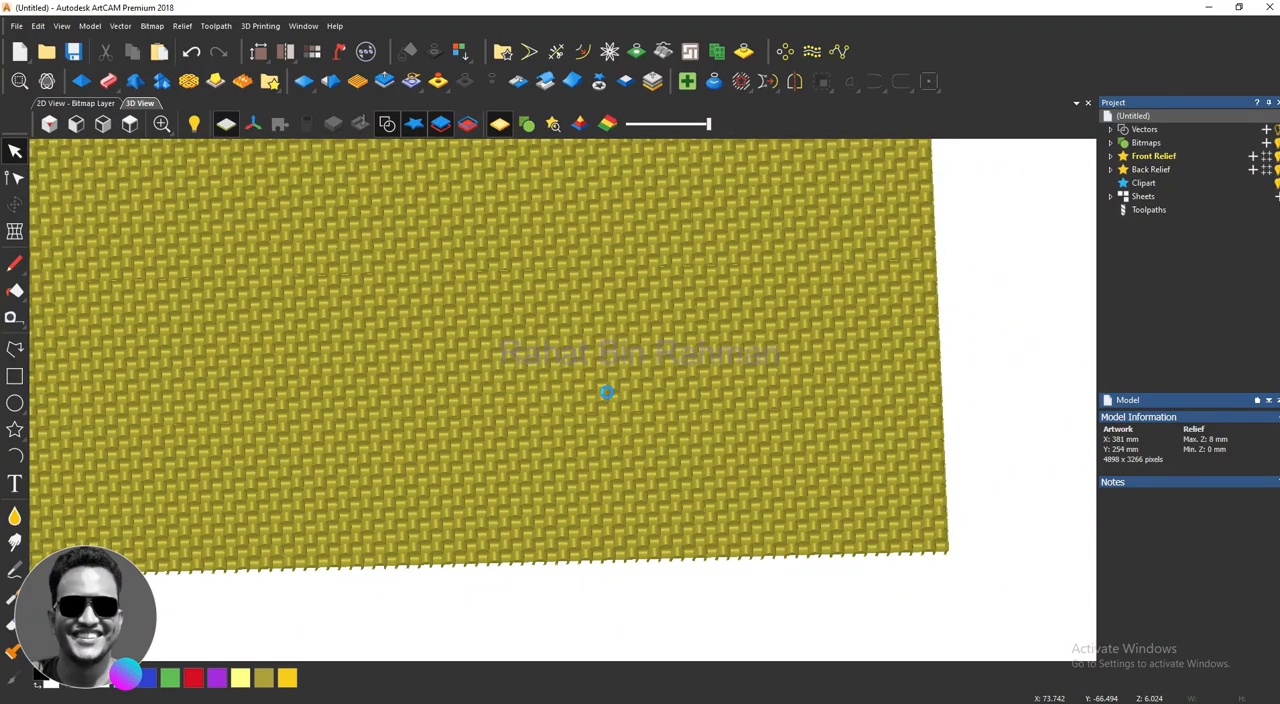
key("ctrl+z")
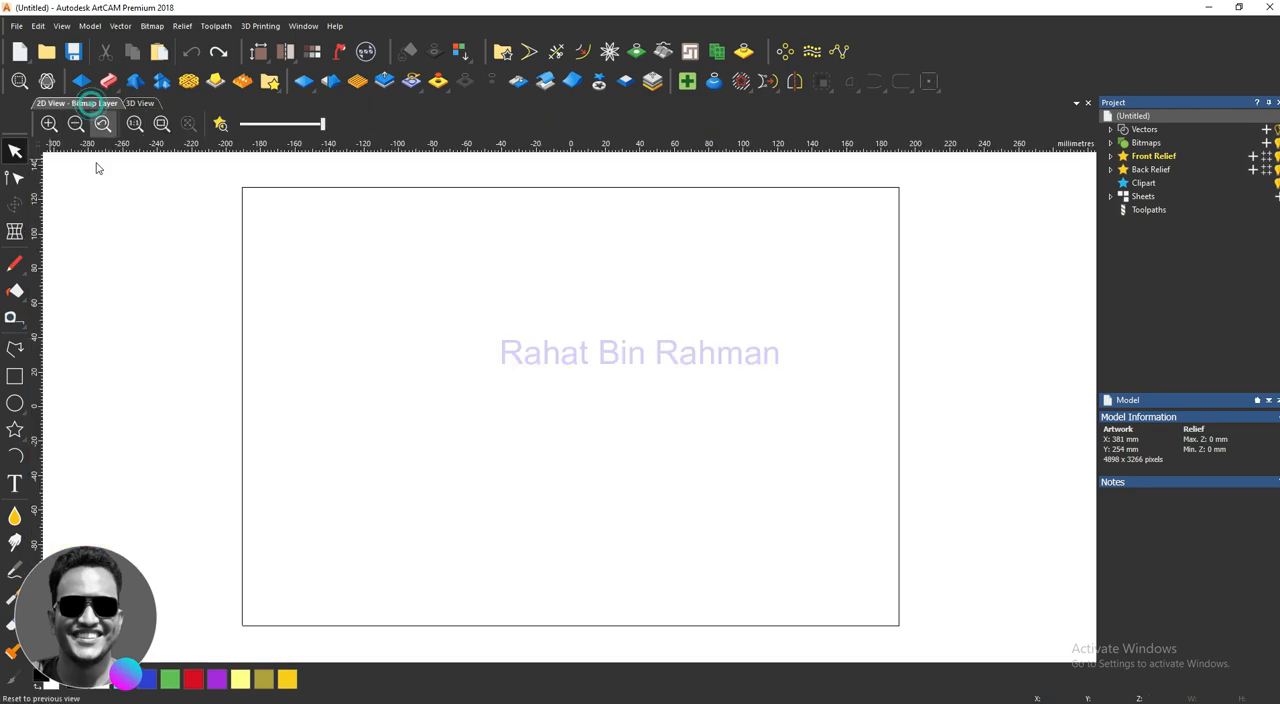
Step: Draw a rectangle vector about 157 mm wide and 53 mm high just below the artwork's centre in the 2D view
left_click(90, 104)
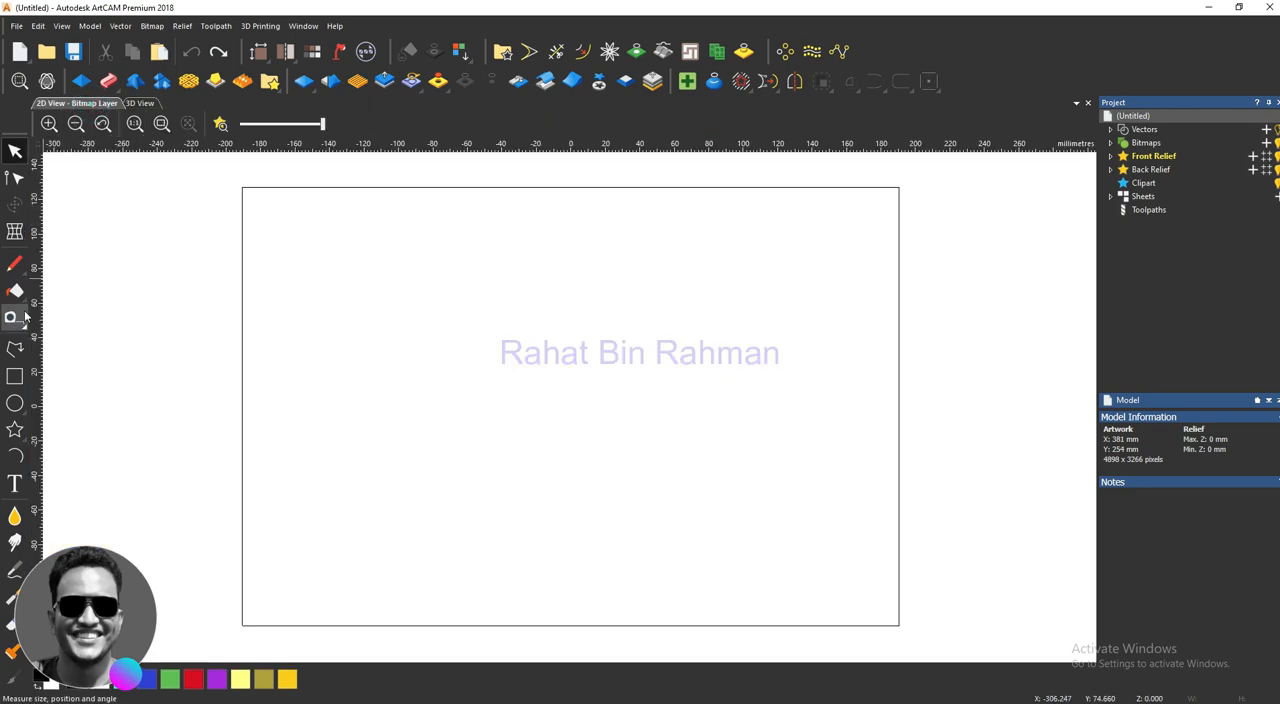
left_click(15, 375)
scroll(483, 406, "up", 2)
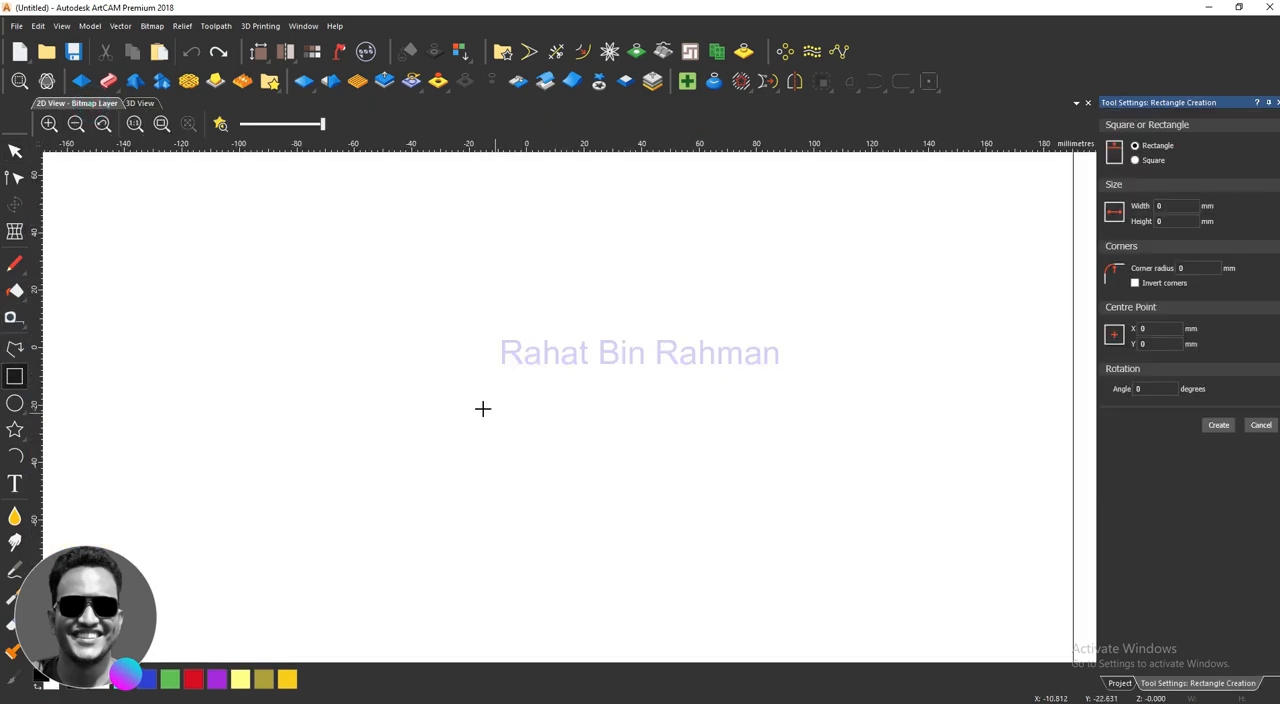
left_click_drag(424, 346, 875, 500)
key("Return")
scroll(568, 343, "up", 1)
scroll(568, 343, "down", 4)
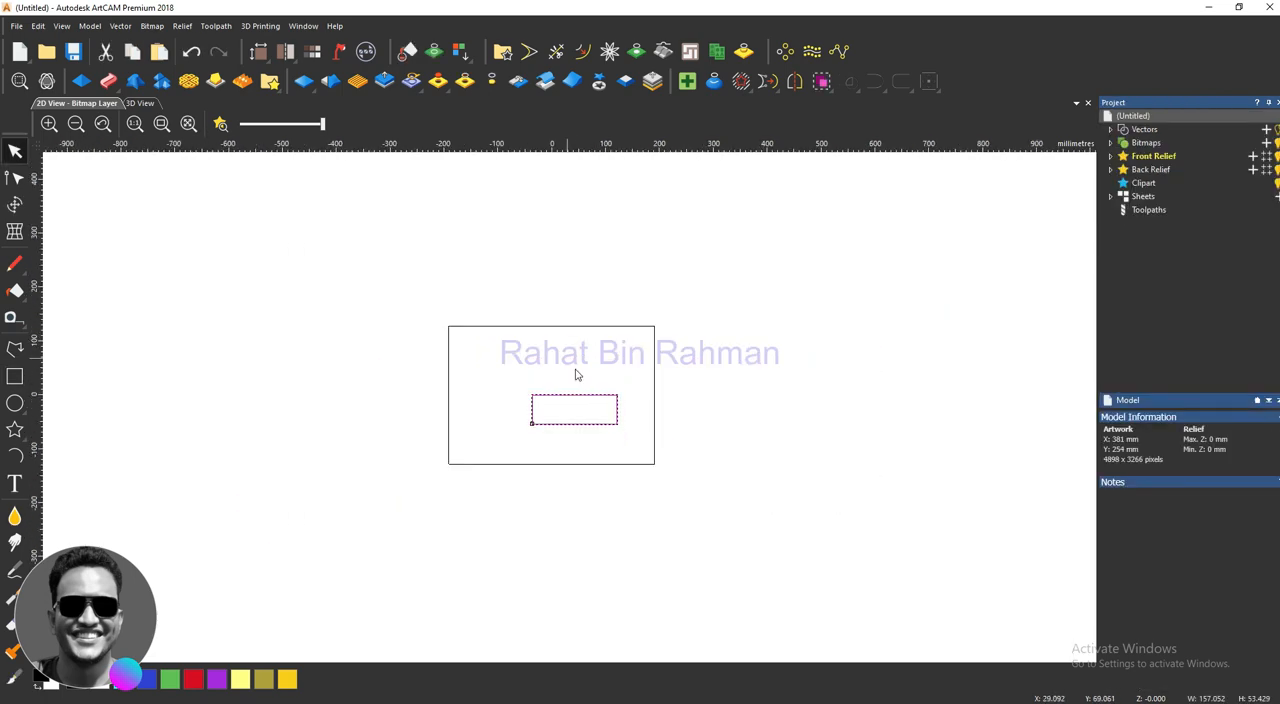
scroll(614, 406, "up", 2)
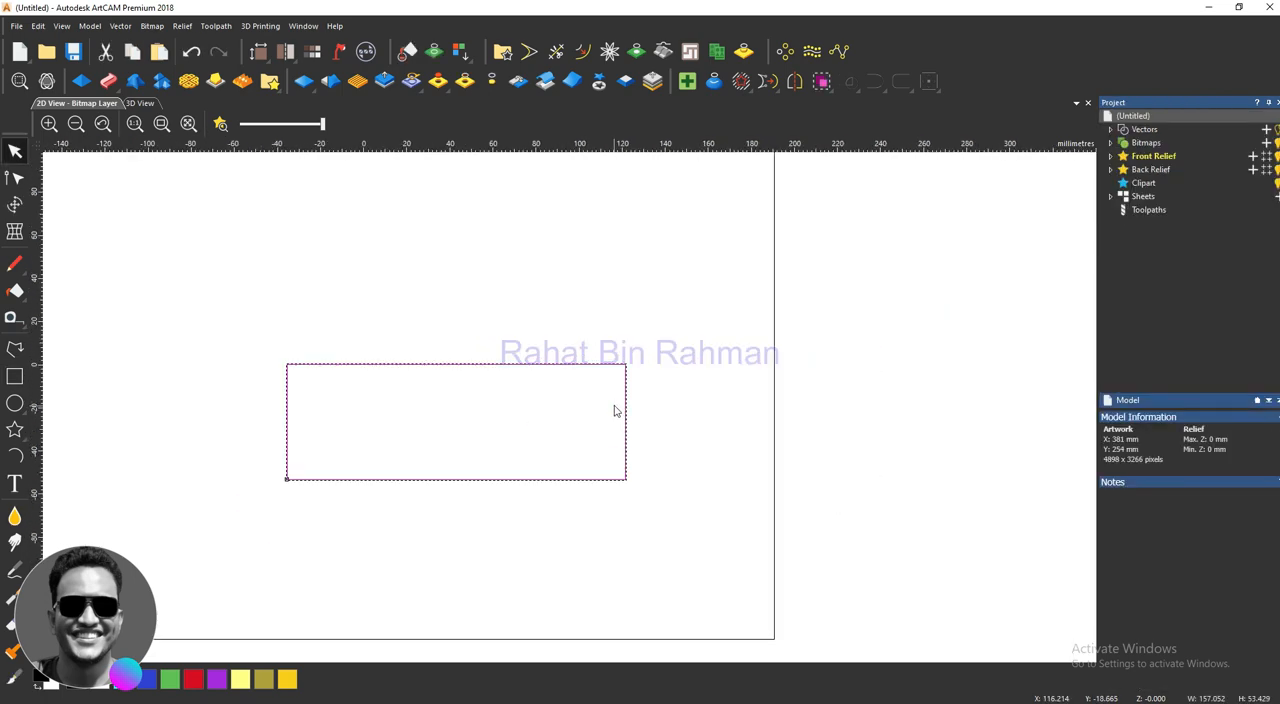
Step: In the 3D view, set up a previewed Weave texture relief on the whole layer with a Z height of 5 mm
left_click(139, 103)
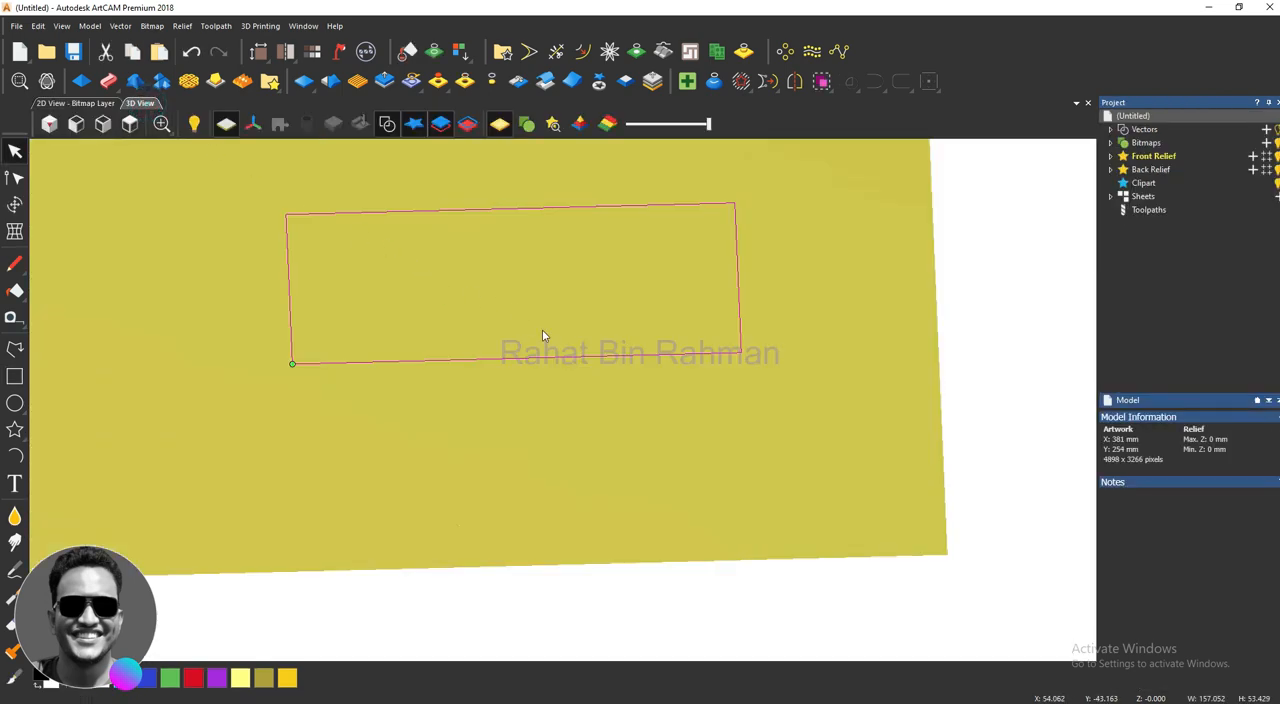
left_click(130, 123)
scroll(706, 424, "up", 2)
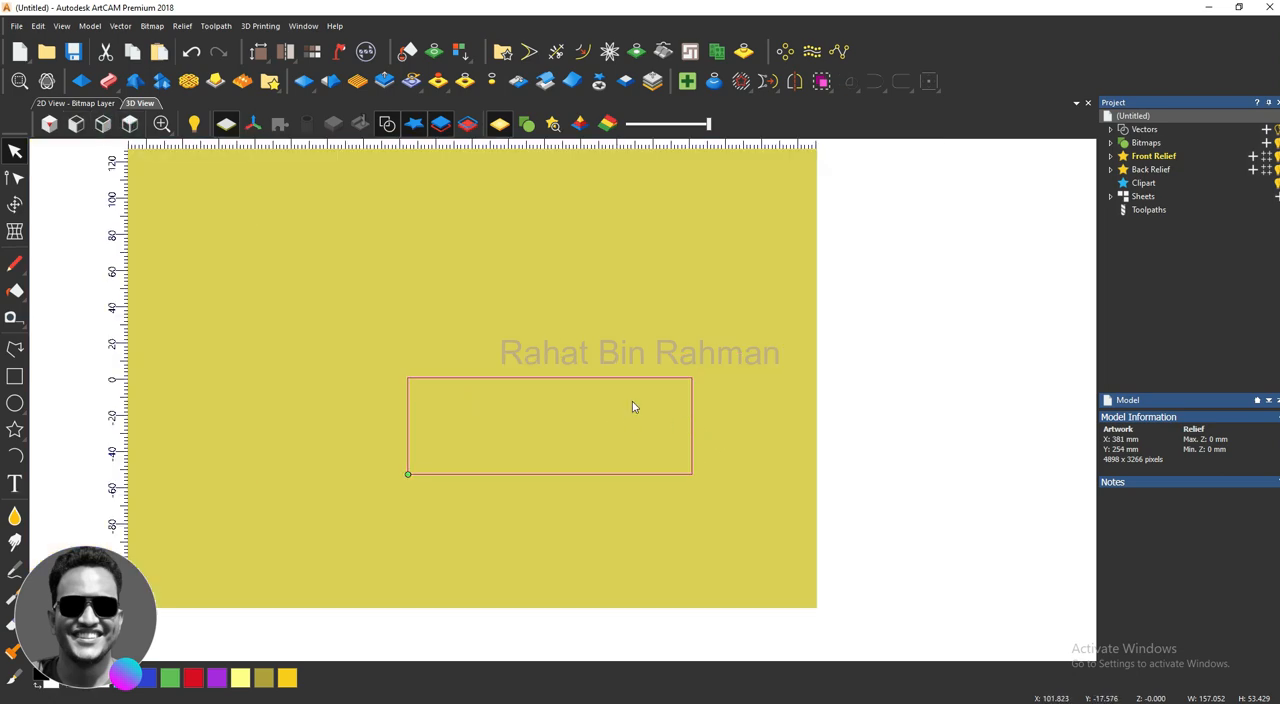
left_click(358, 84)
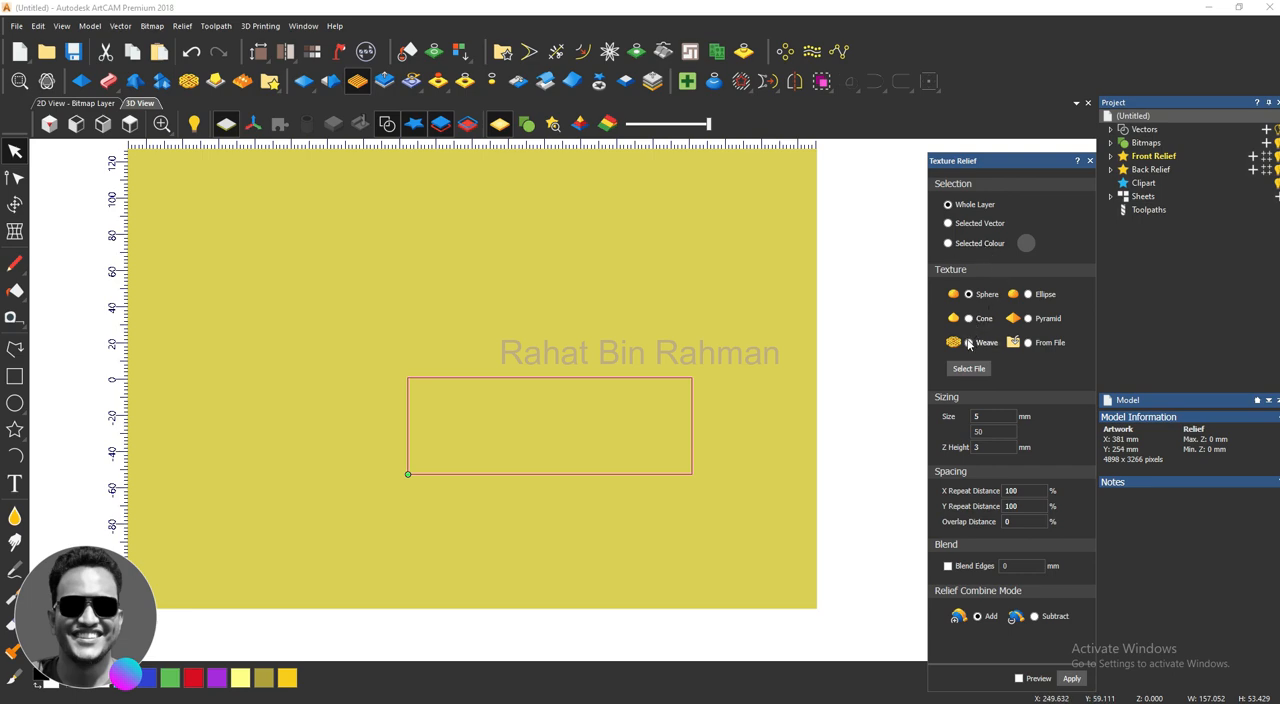
left_click(968, 343)
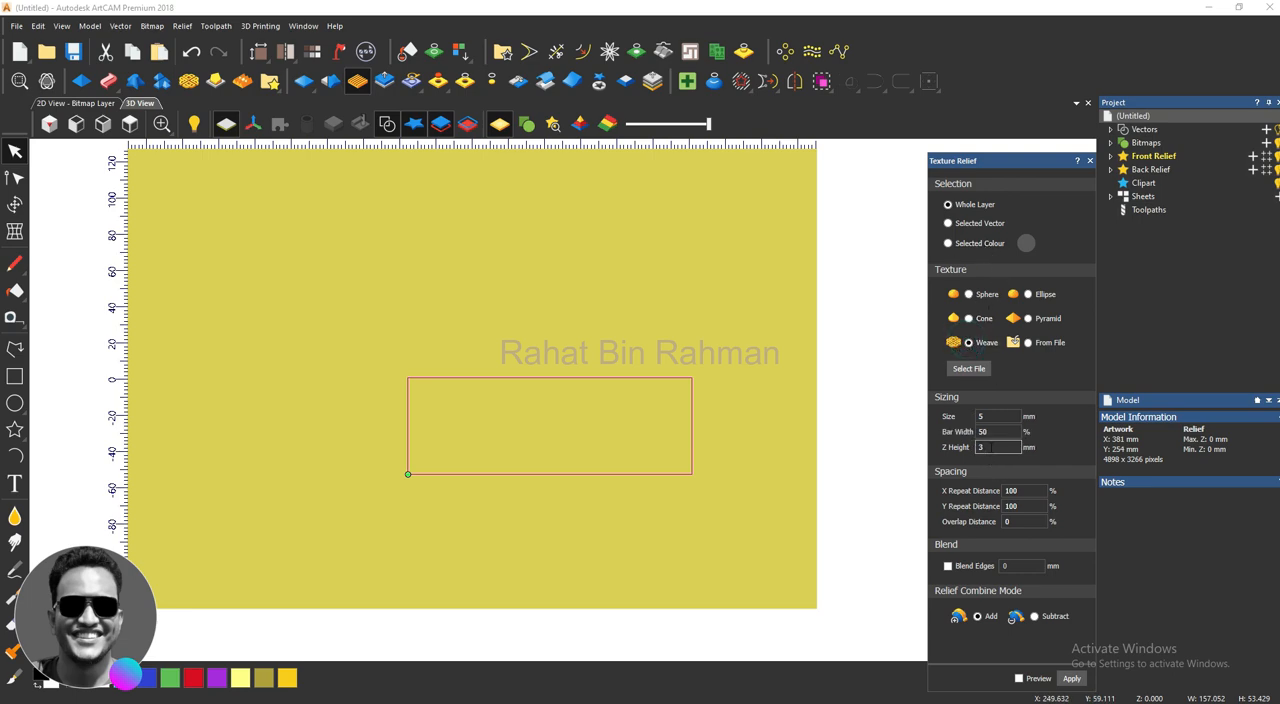
double_click(990, 447)
left_click(1019, 678)
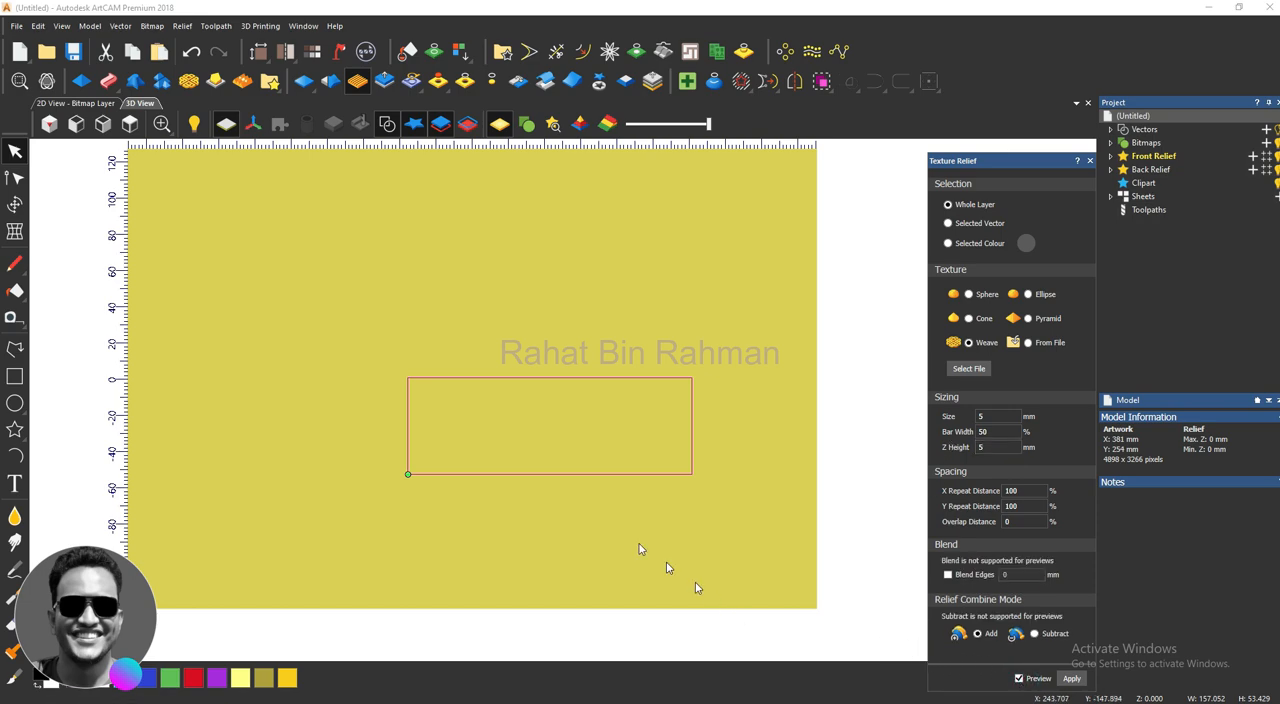
Step: Deselect the rectangle and examine the weave preview up close and at an angle
scroll(514, 400, "up", 5)
scroll(560, 425, "up", 2)
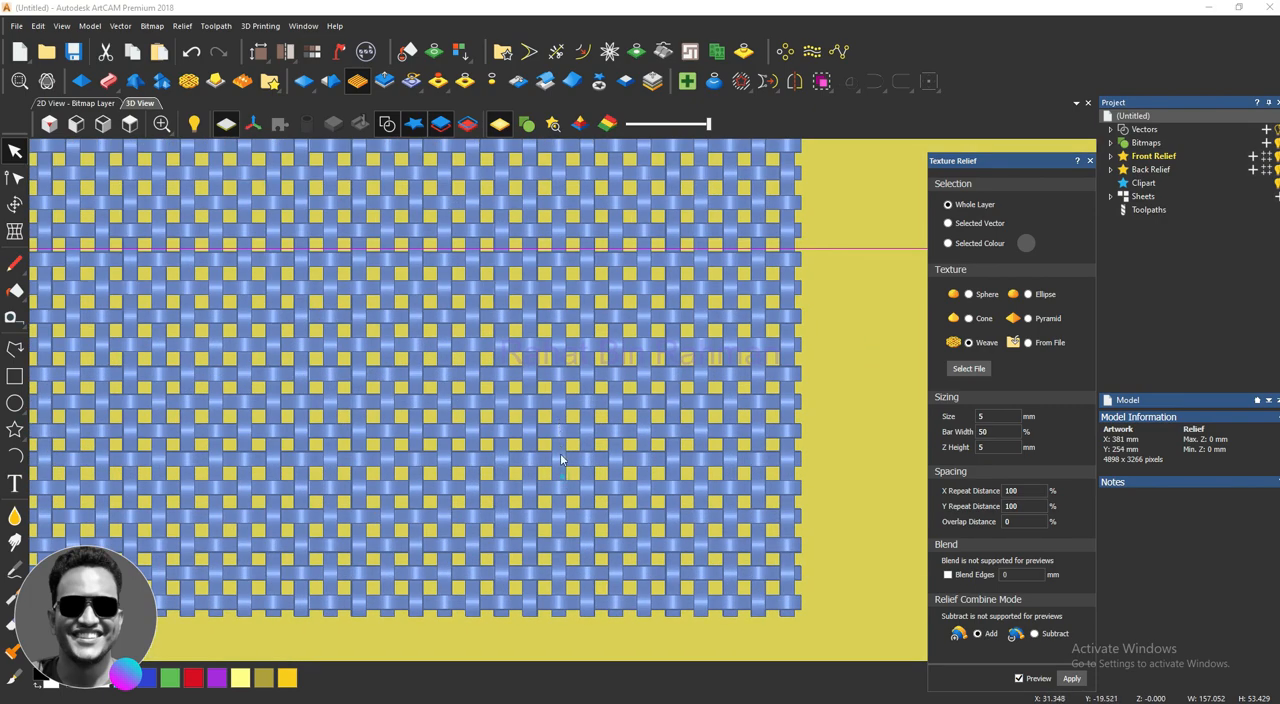
left_click(678, 369)
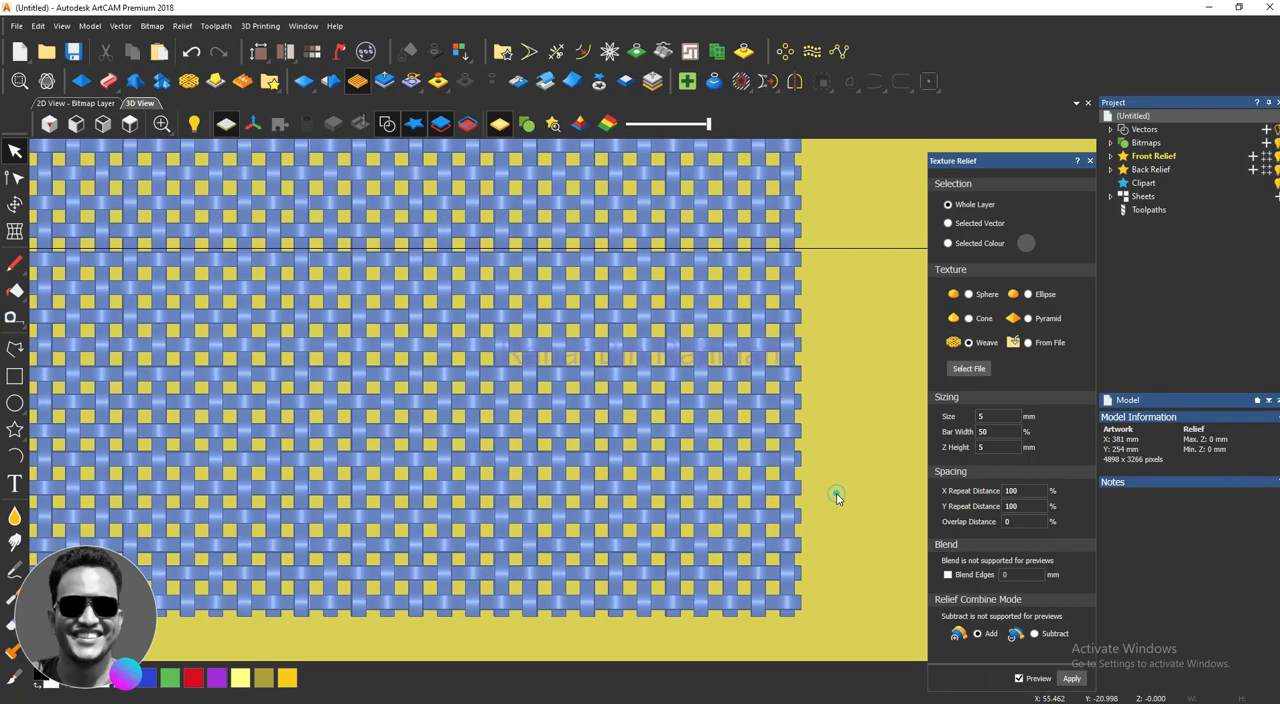
left_click_drag(837, 497, 777, 423)
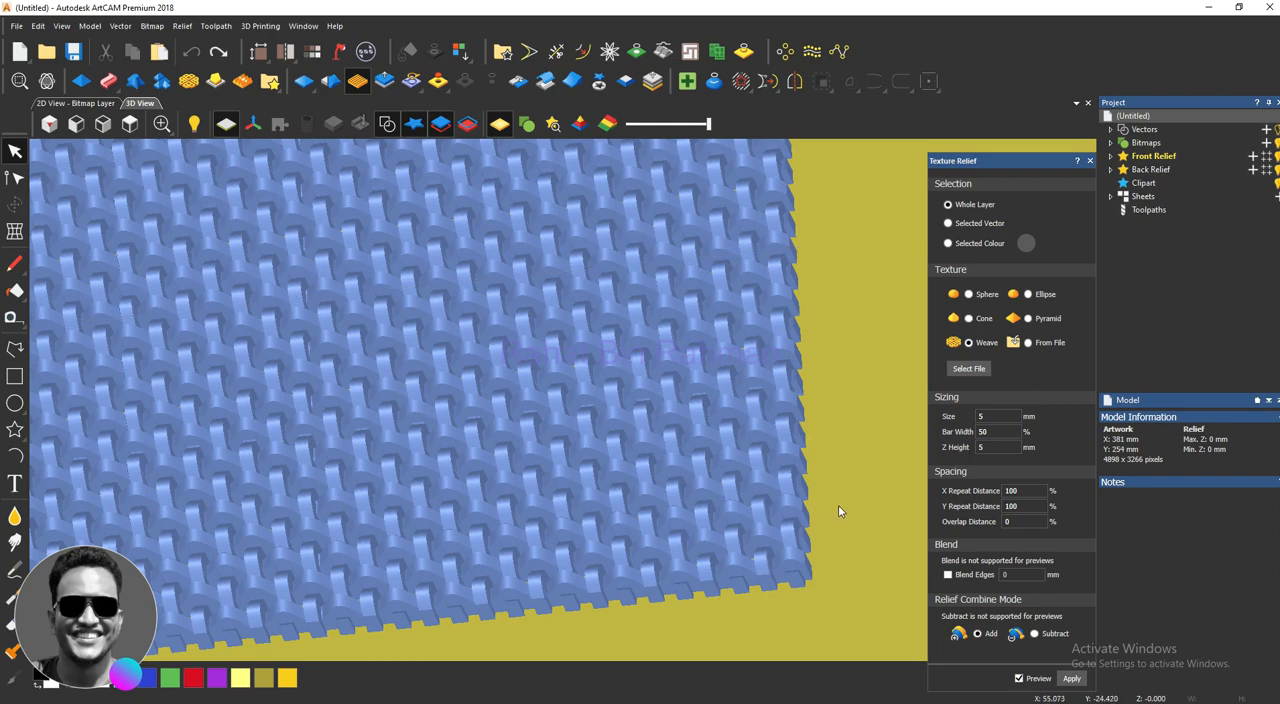
scroll(838, 514, "down", 3)
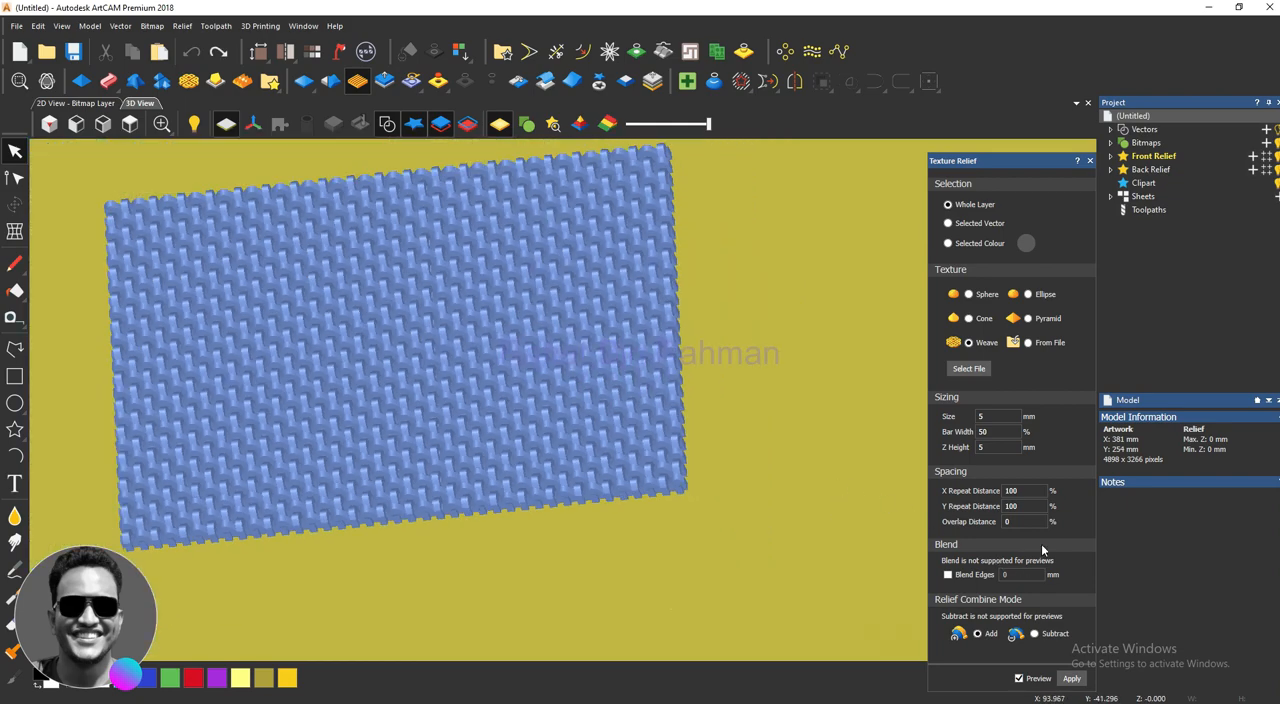
Step: Close the whole-layer texture preview and, in a top view, draw a rectangle vector about 171 mm wide and 62 mm high near the artwork's centre
left_click(1090, 161)
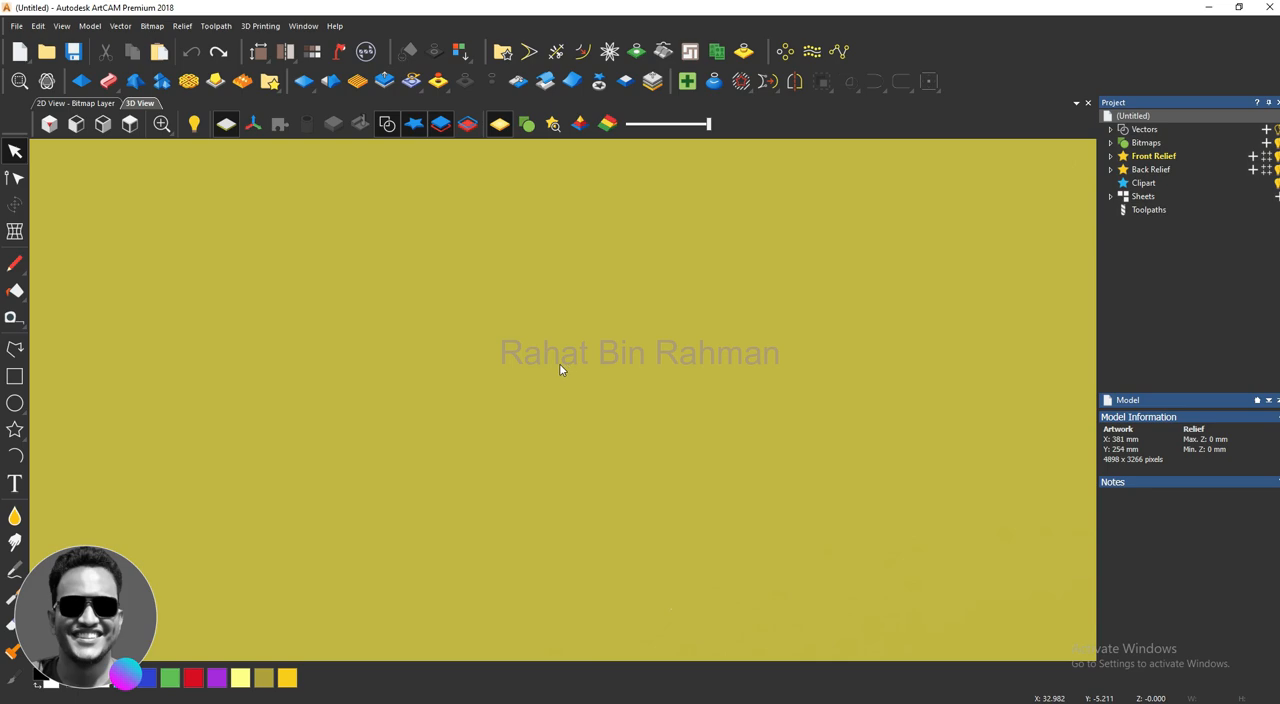
scroll(547, 373, "down", 4)
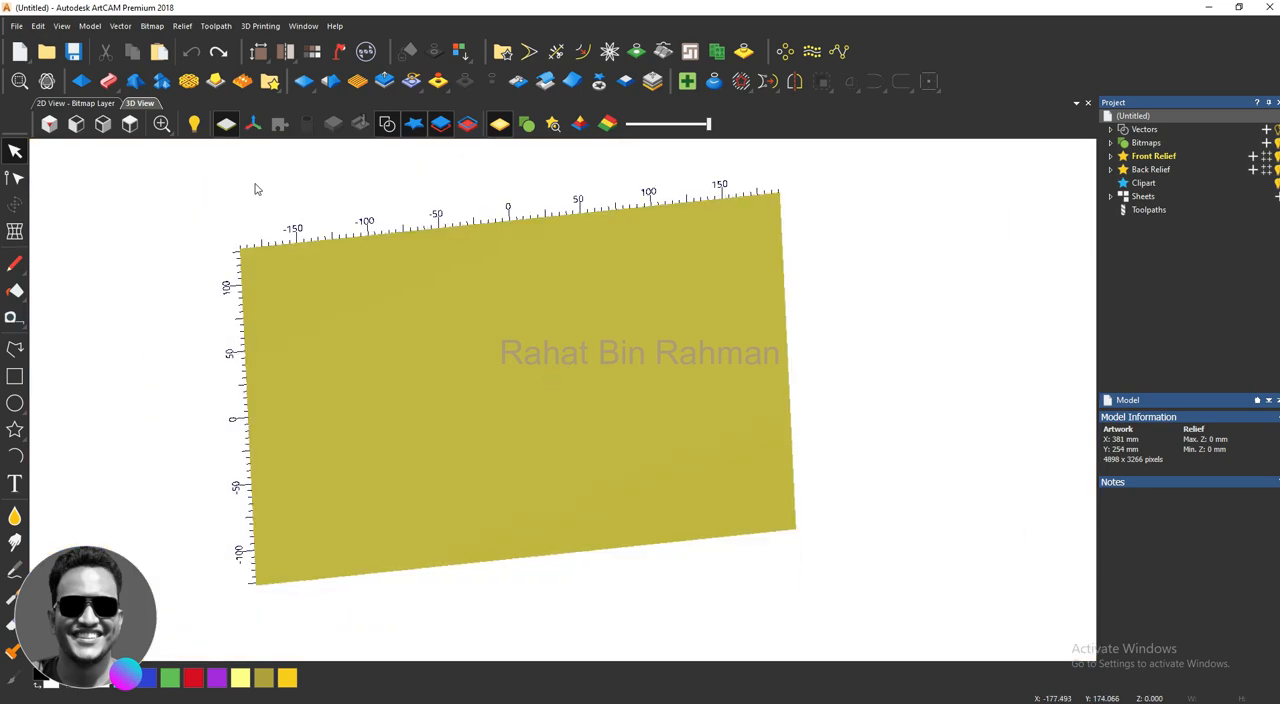
left_click(130, 123)
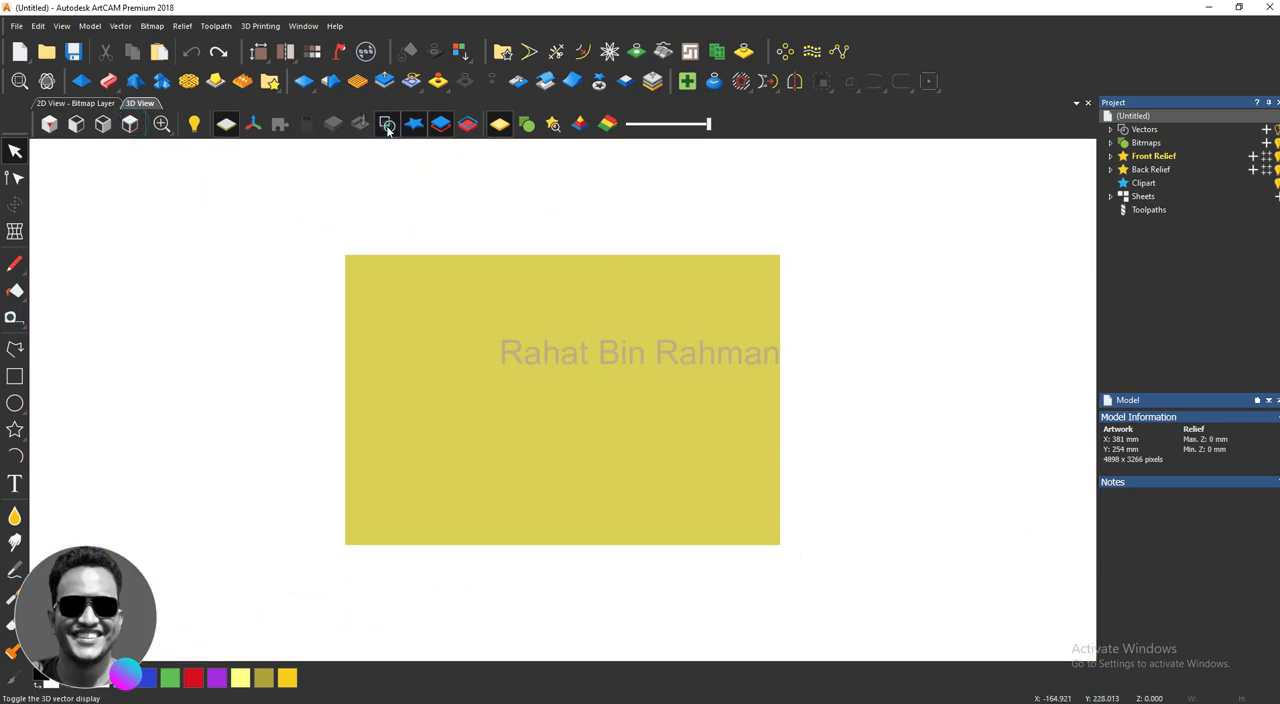
left_click(14, 376)
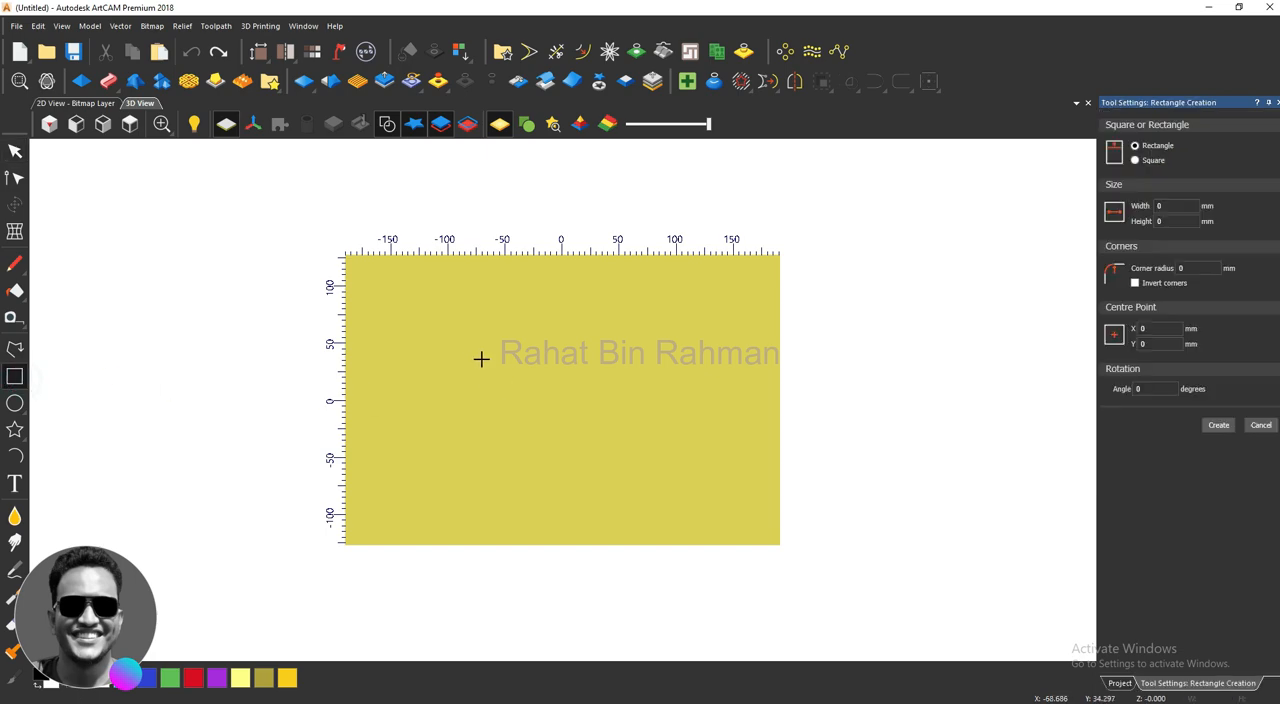
left_click_drag(464, 352, 660, 422)
key("Return")
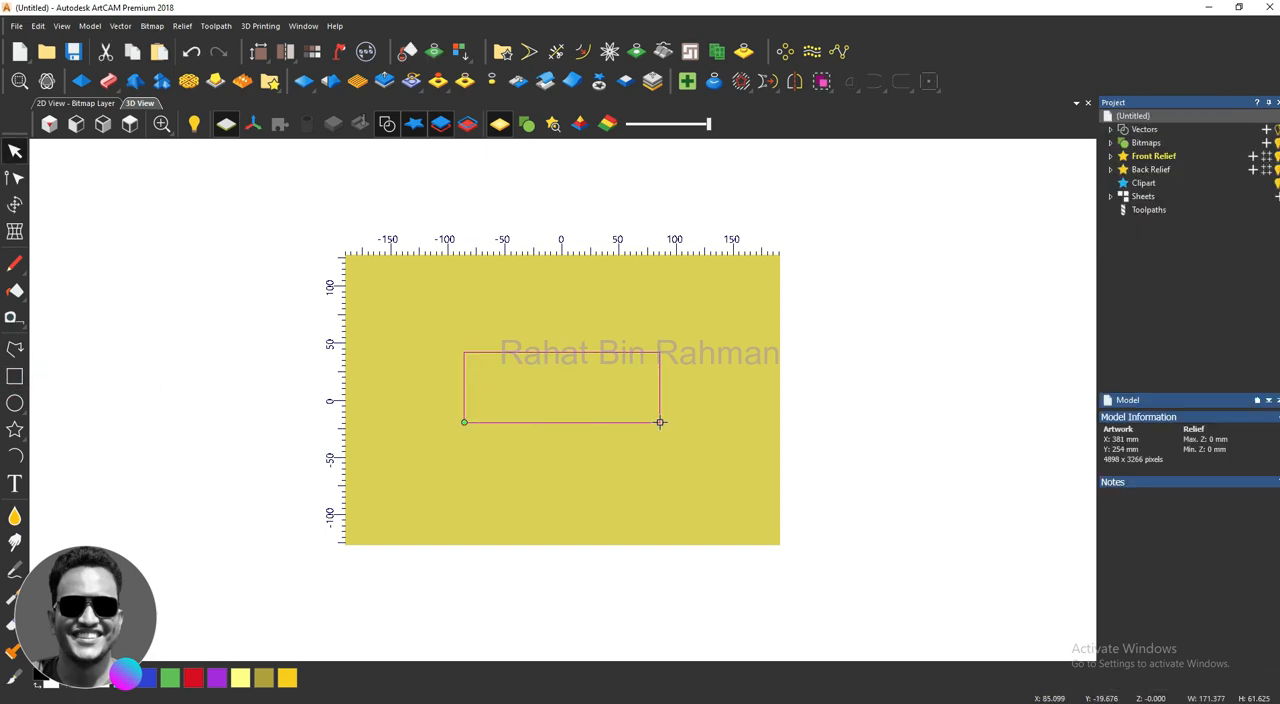
Step: Set up a previewed Weave texture relief for the selected rectangle vector and inspect the preview up close at an angle
scroll(660, 422, "up", 2)
left_click(357, 81)
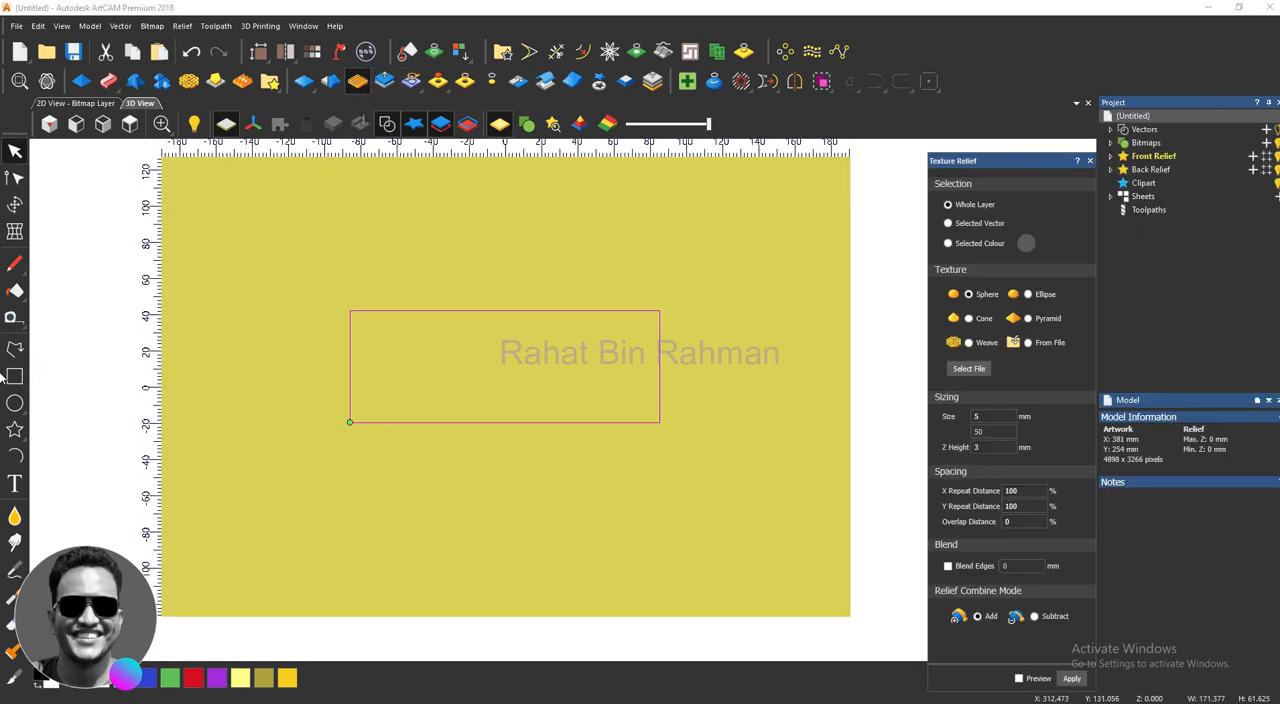
left_click(948, 223)
left_click(968, 342)
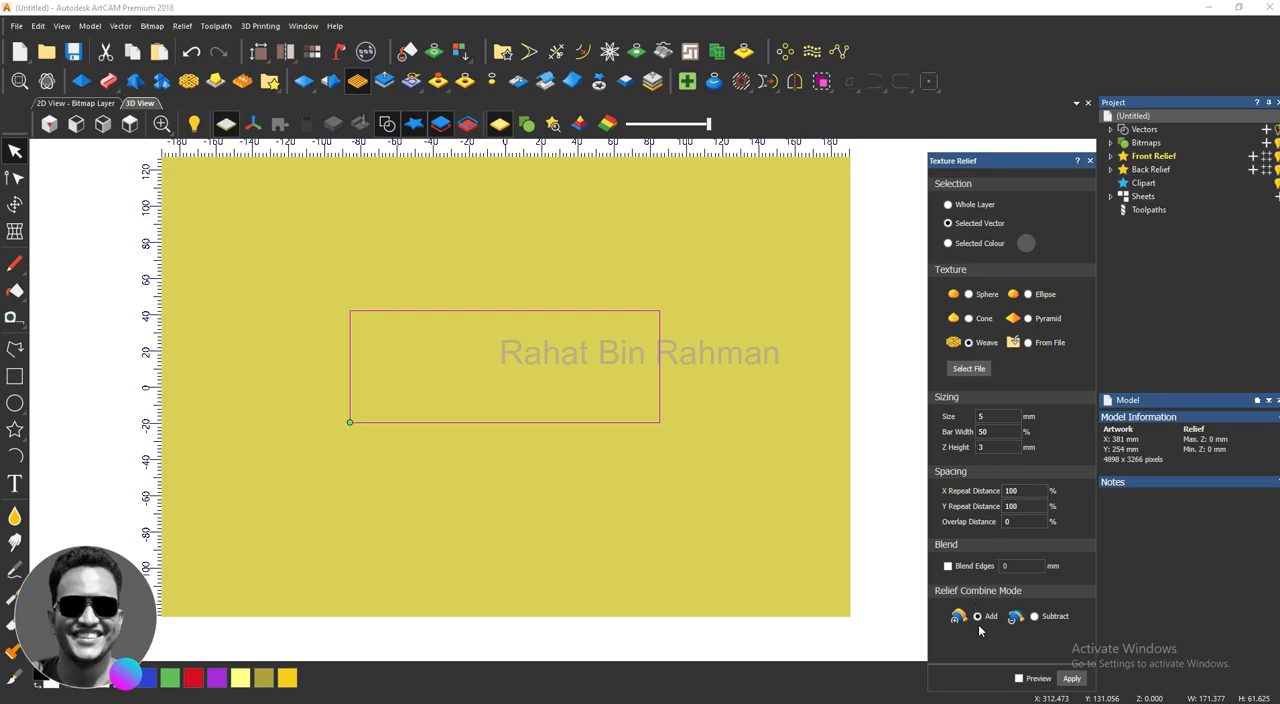
left_click(1019, 679)
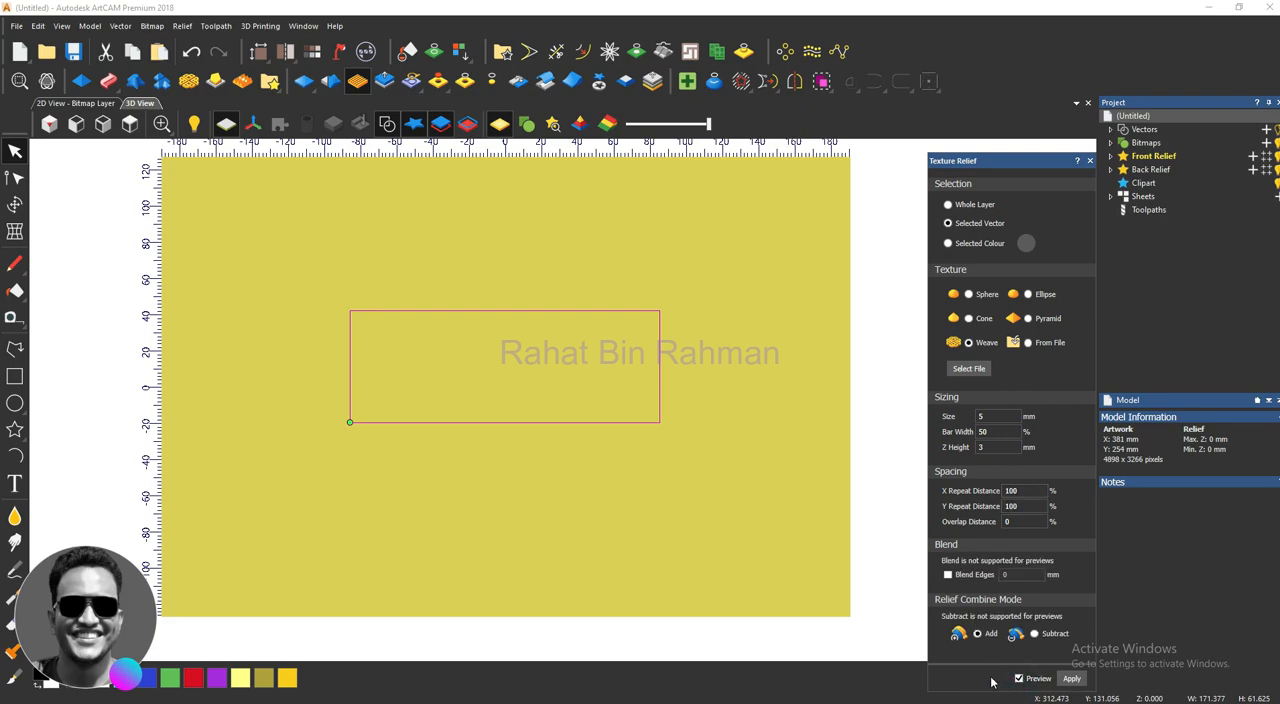
scroll(575, 420, "up", 6)
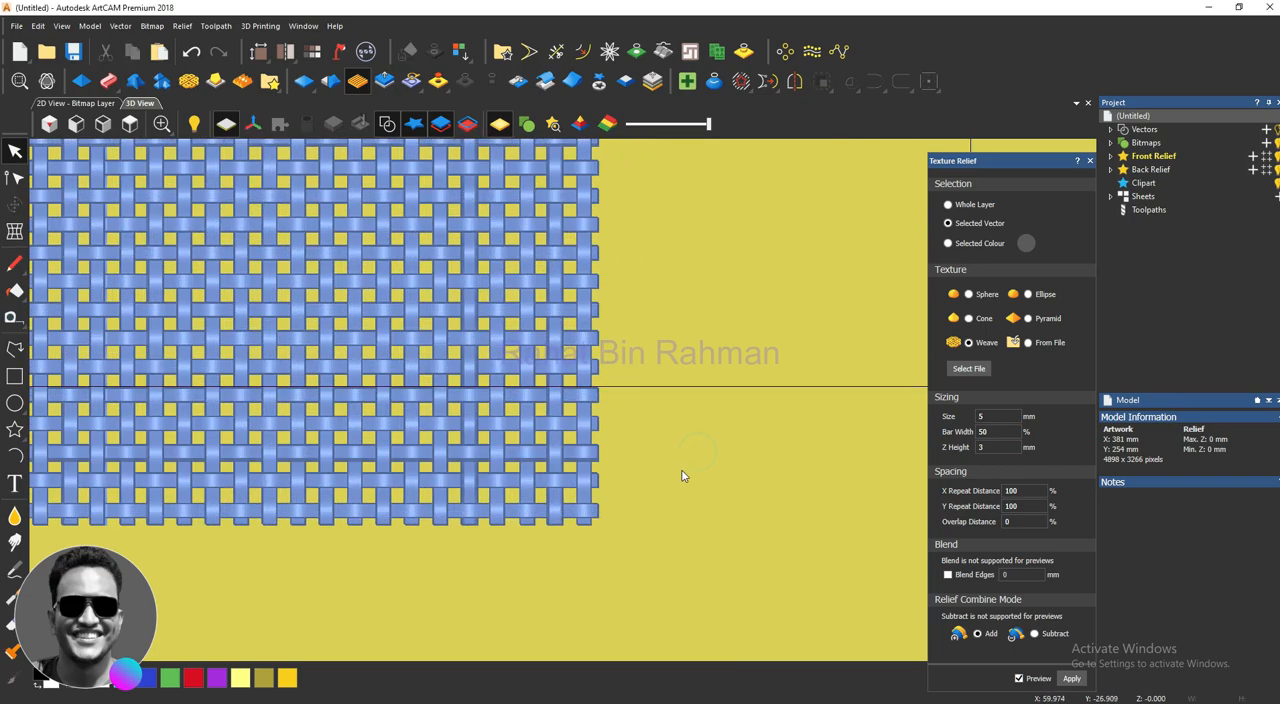
left_click_drag(683, 474, 800, 386)
scroll(636, 434, "up", 3)
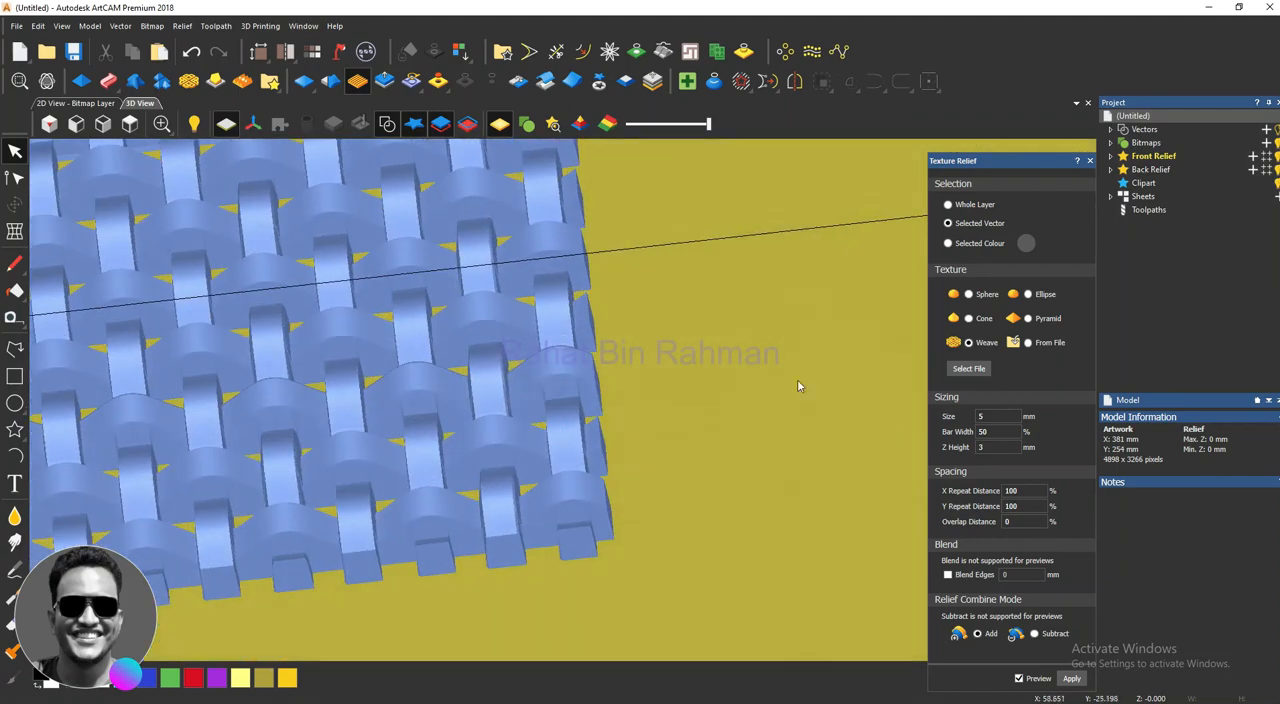
Step: Try a Z height of 2 mm for the weave, settle on 1 mm, and inspect the flatter preview
left_click(992, 447)
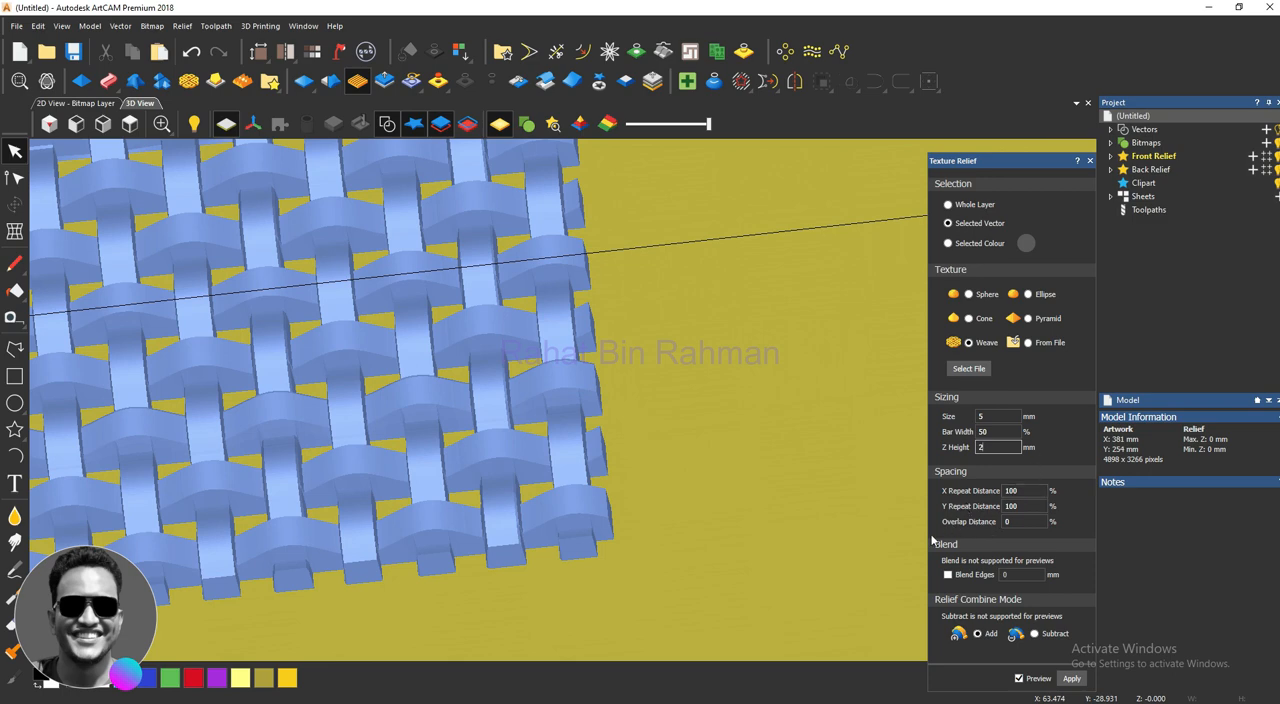
scroll(570, 487, "up", 2)
double_click(994, 455)
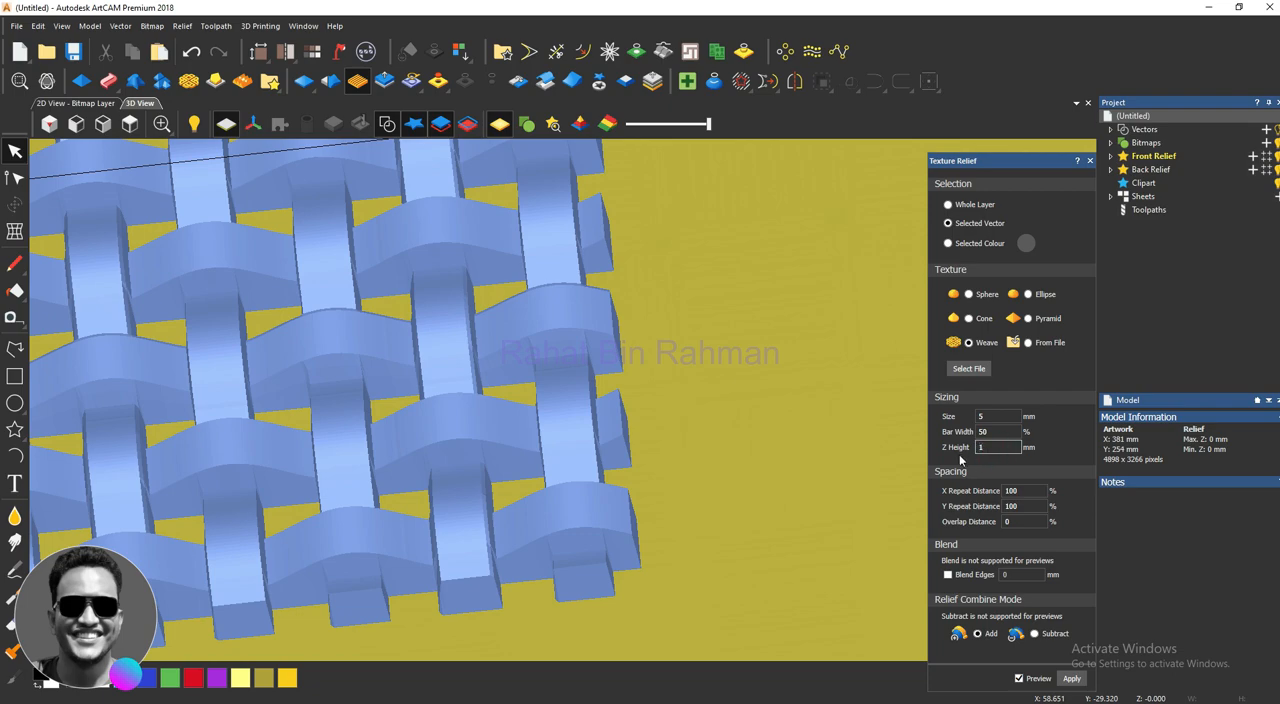
scroll(735, 528, "down", 5)
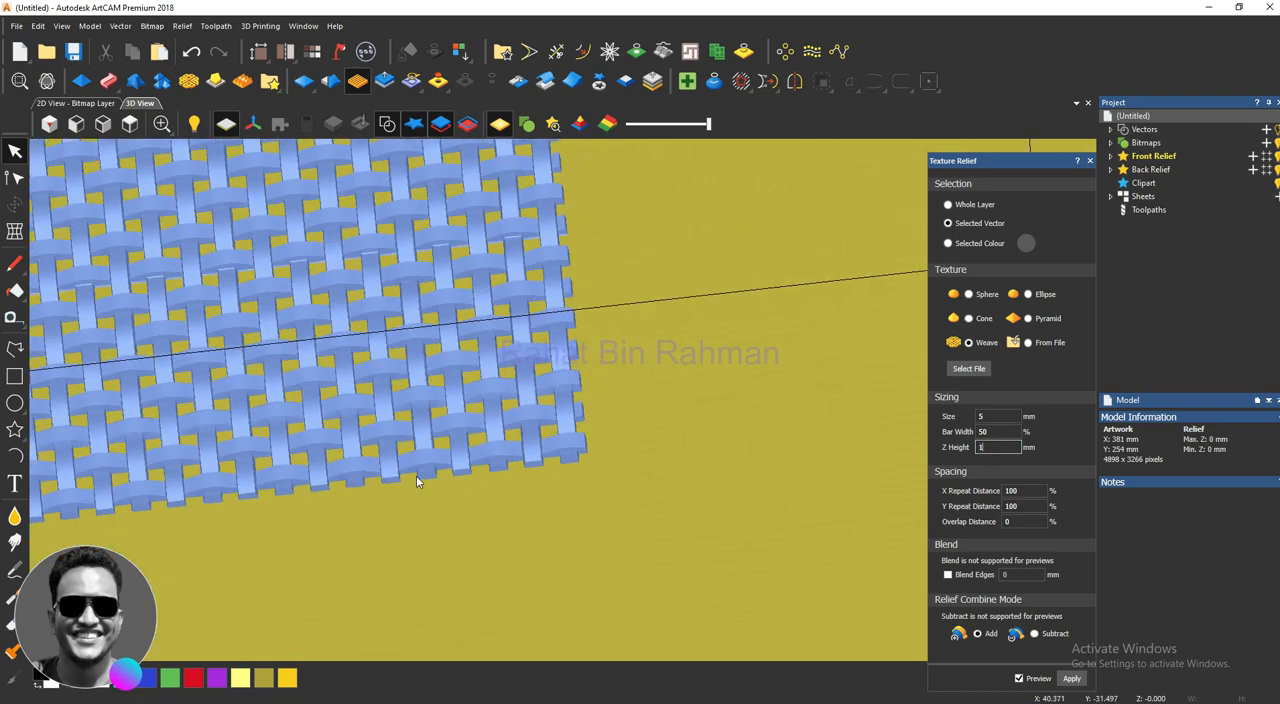
scroll(416, 477, "up", 5)
left_click_drag(631, 400, 614, 460)
scroll(565, 420, "down", 4)
scroll(426, 384, "up", 2)
scroll(452, 435, "down", 2)
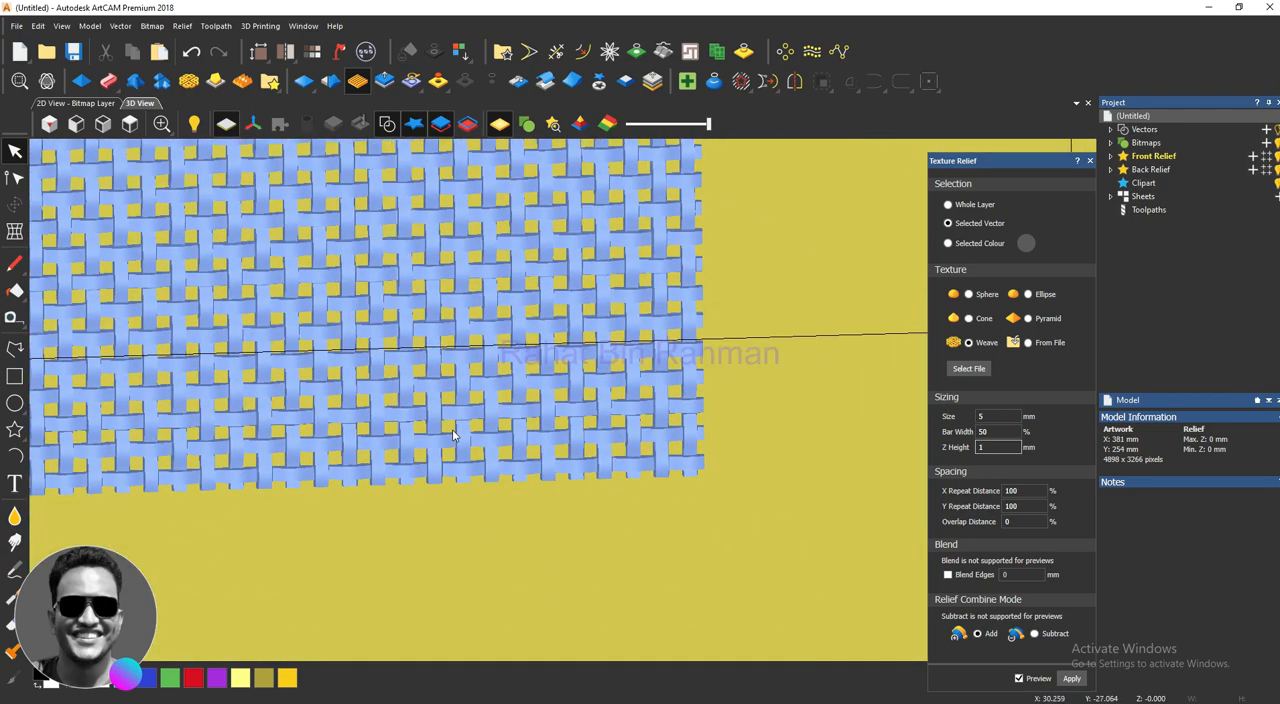
scroll(453, 435, "down", 1)
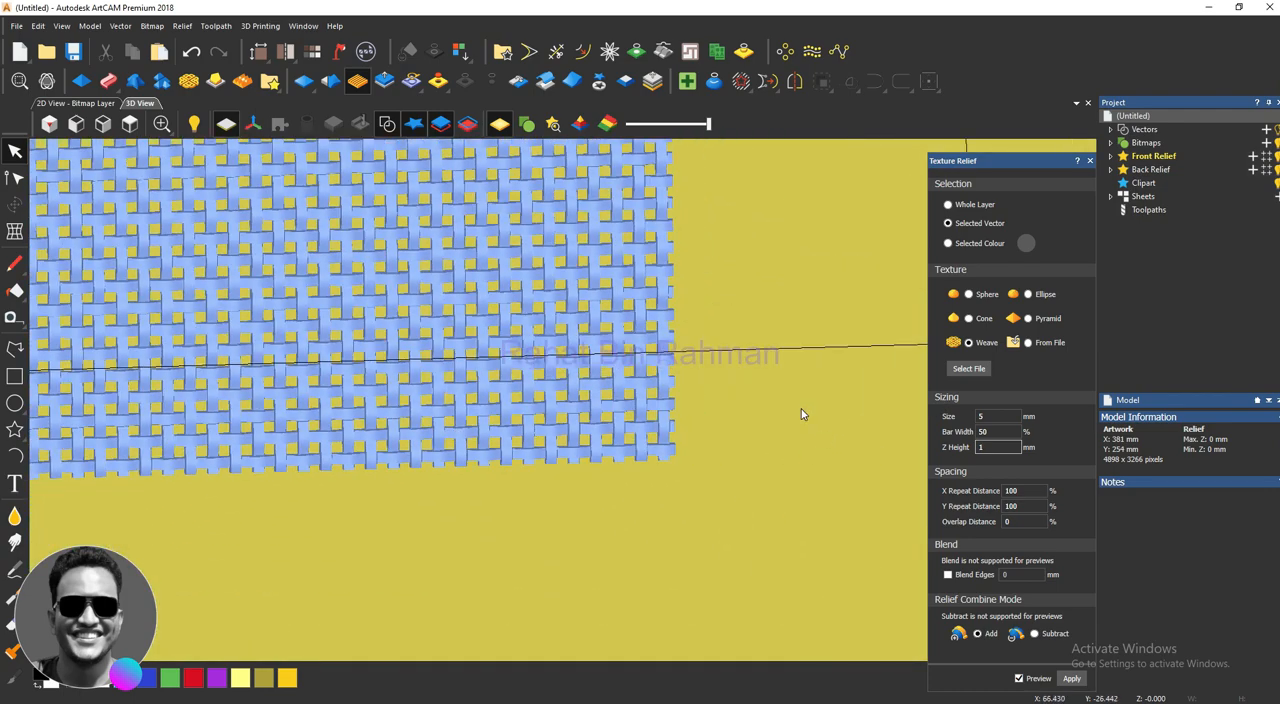
Step: Set the weave's bar width to 85 % and check the tighter weave in the preview
double_click(987, 431)
scroll(540, 410, "up", 4)
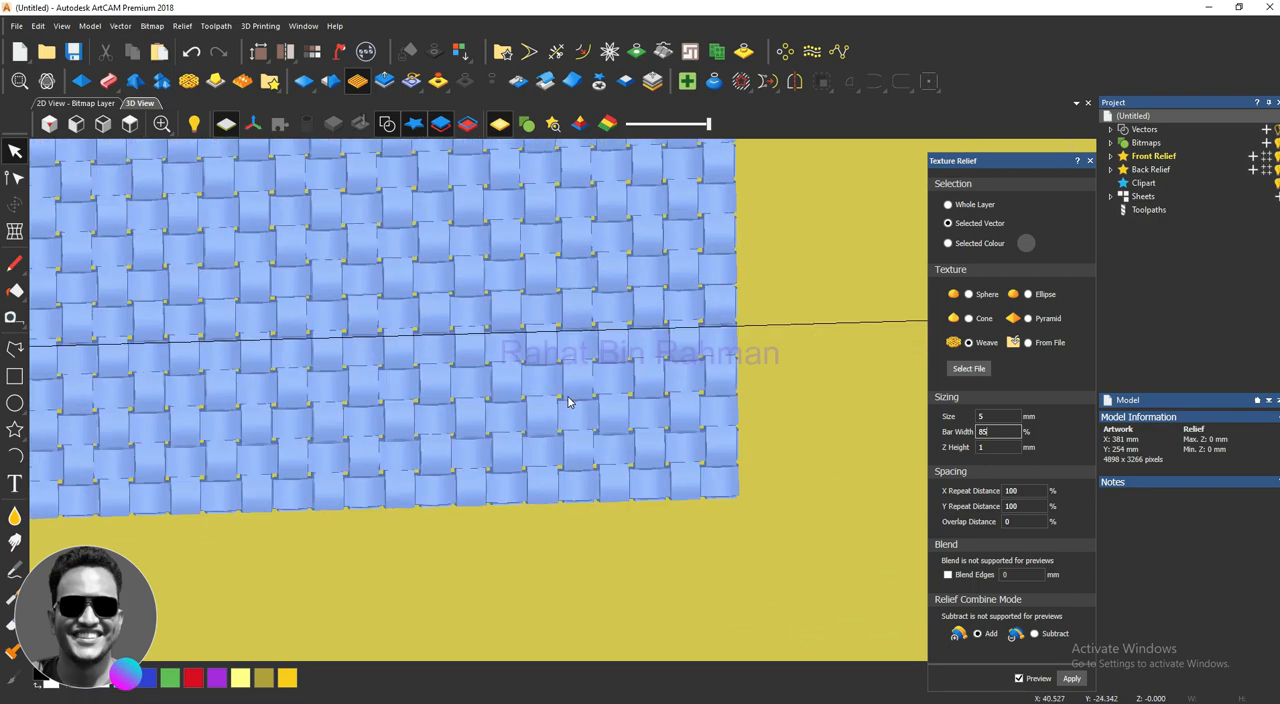
scroll(583, 389, "down", 1)
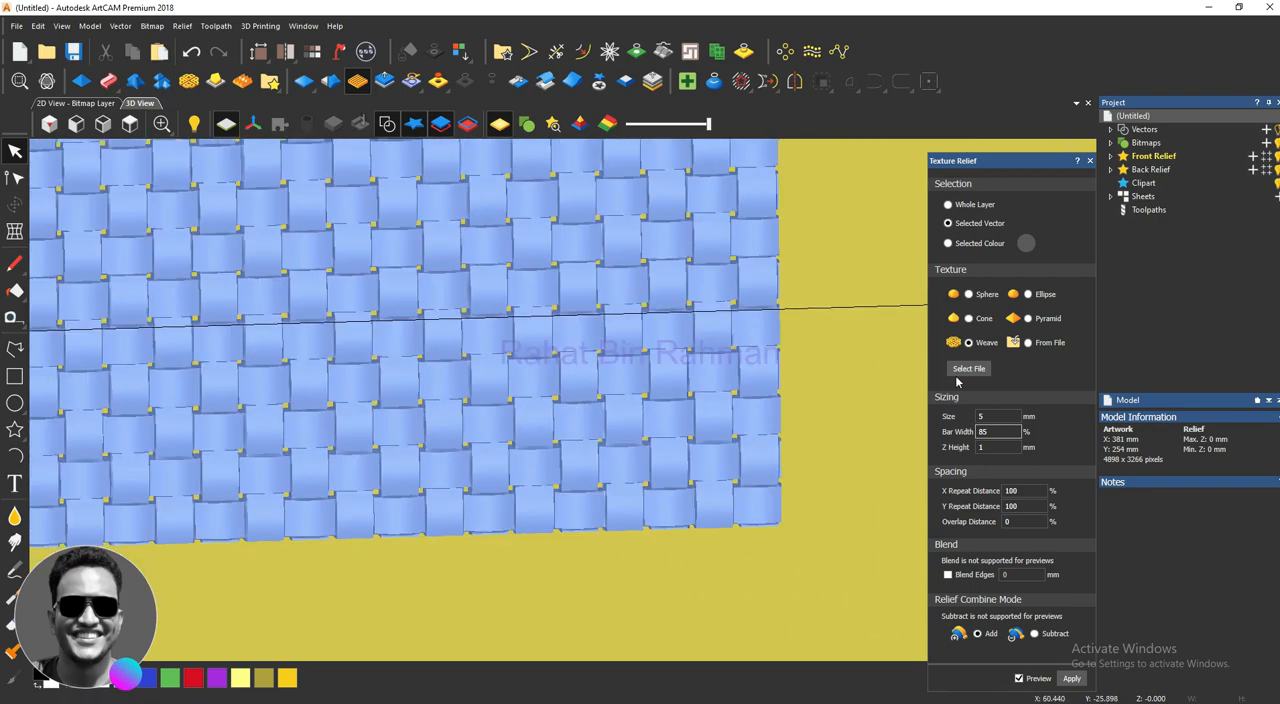
Step: Select the rectangle, apply the weave texture inside it, close the texture settings and deselect the vector
left_click_drag(852, 372, 835, 265)
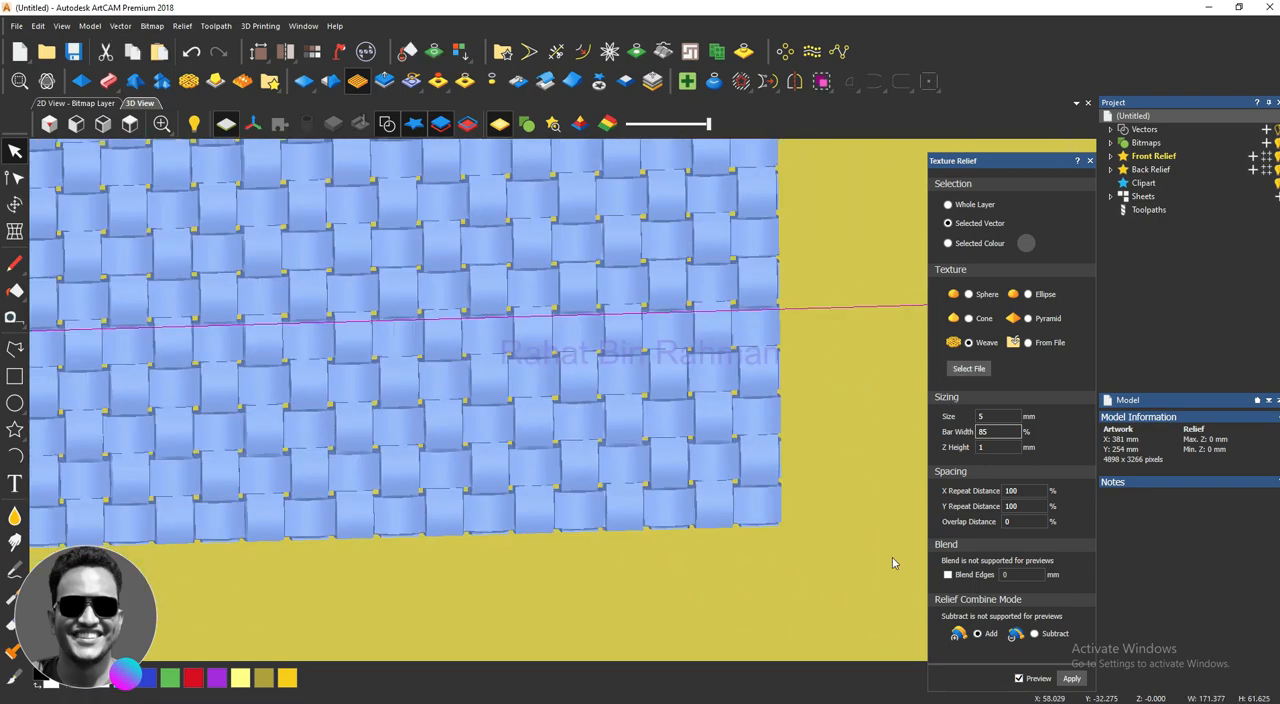
left_click(1071, 679)
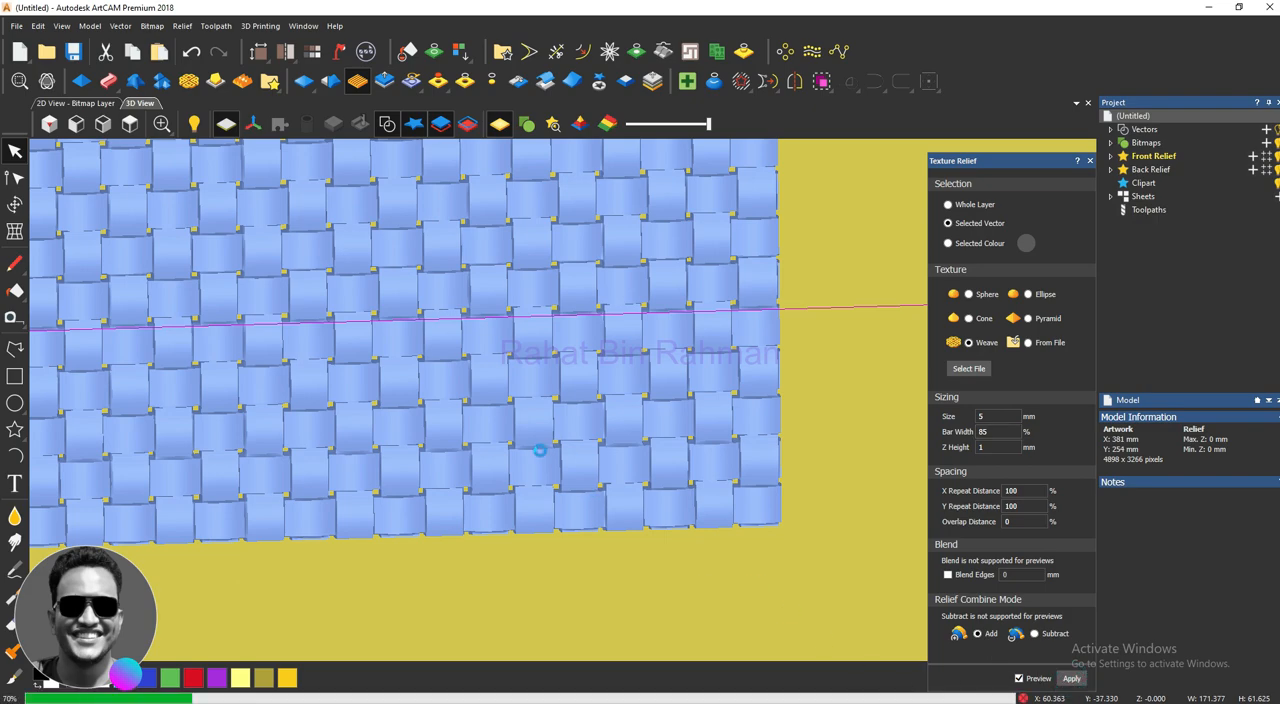
scroll(548, 440, "down", 5)
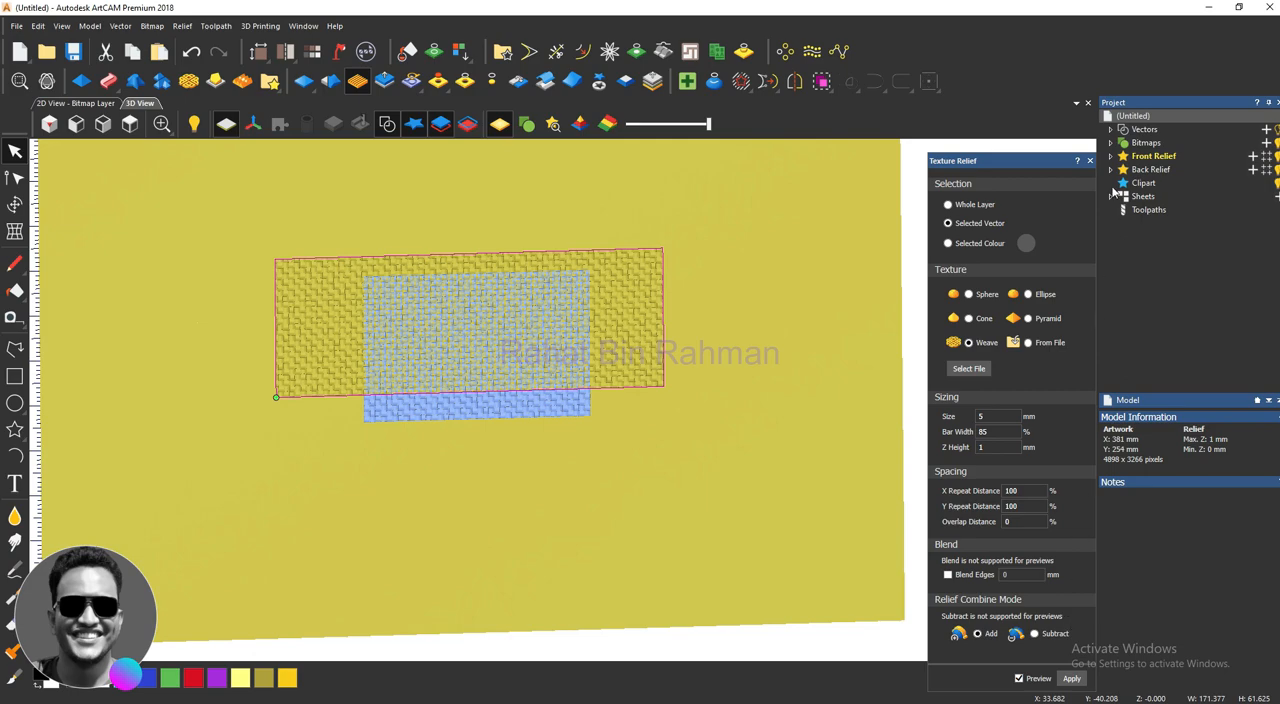
left_click(1089, 160)
left_click(662, 500)
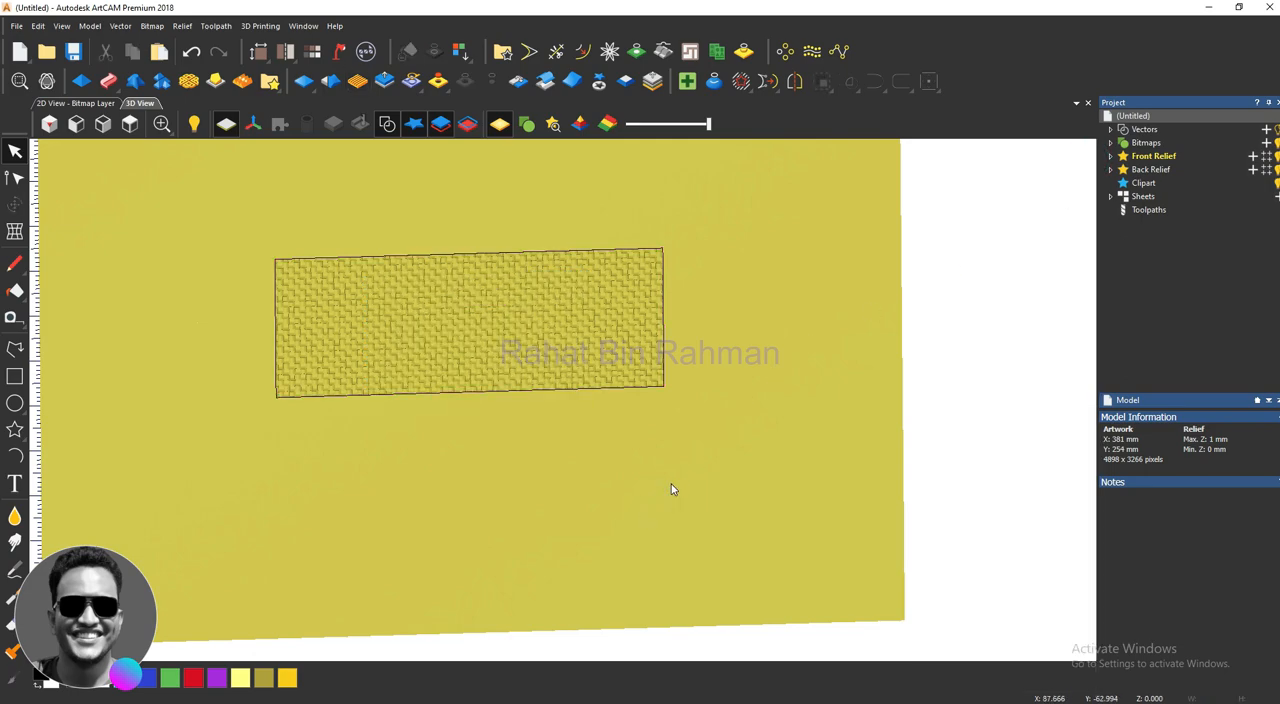
Step: Check the rectangle in the 2D view, toggle the relief colour preview there, and return to the 3D view
scroll(262, 310, "up", 4)
scroll(396, 390, "down", 2)
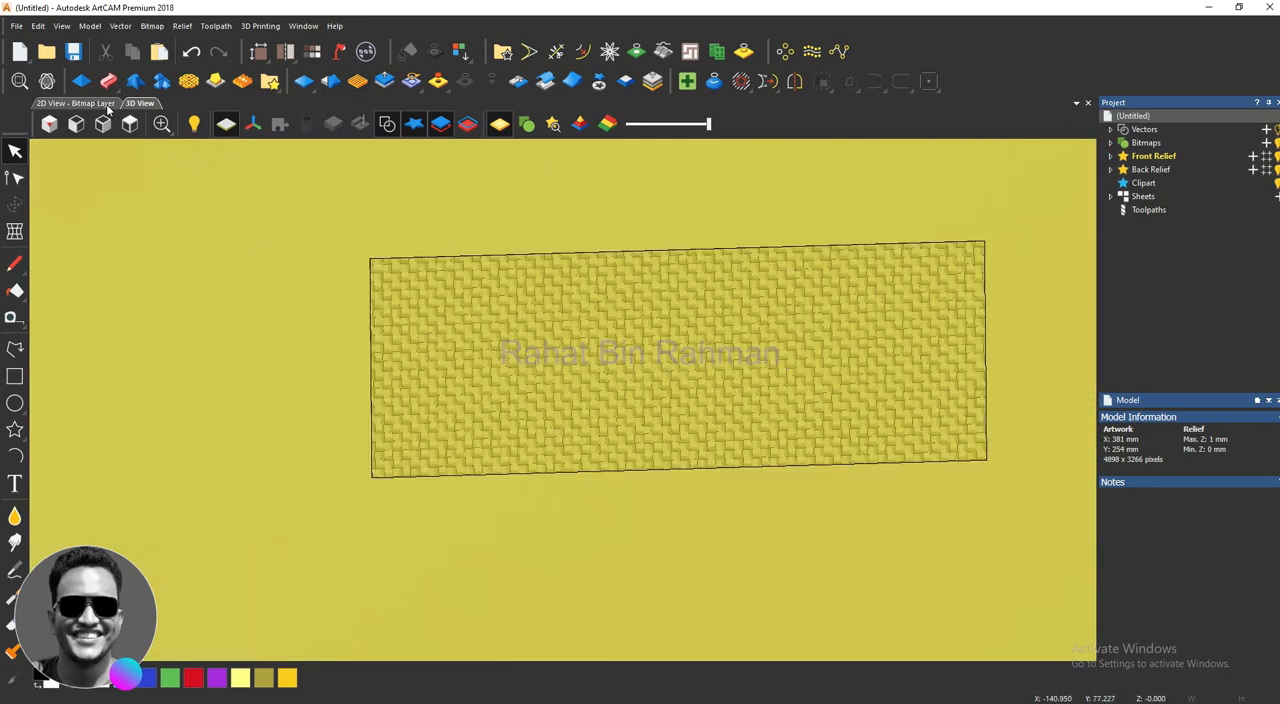
left_click(106, 104)
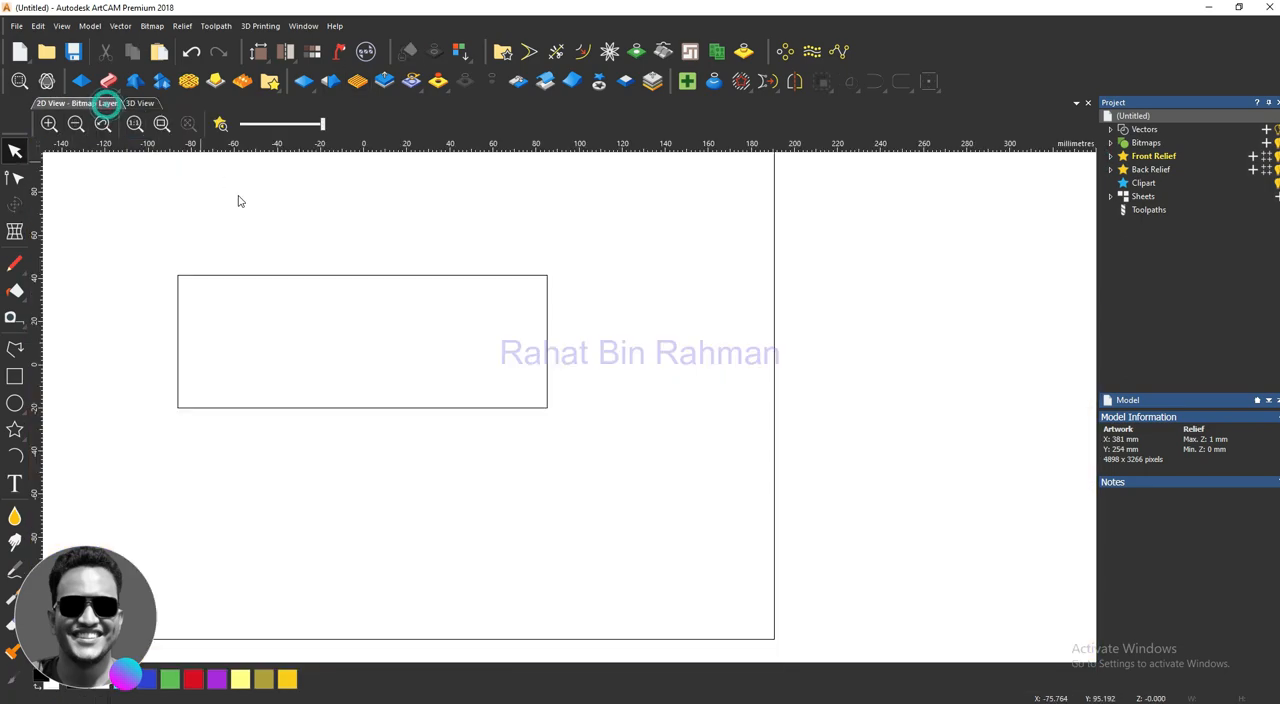
left_click(220, 124)
scroll(397, 336, "down", 5)
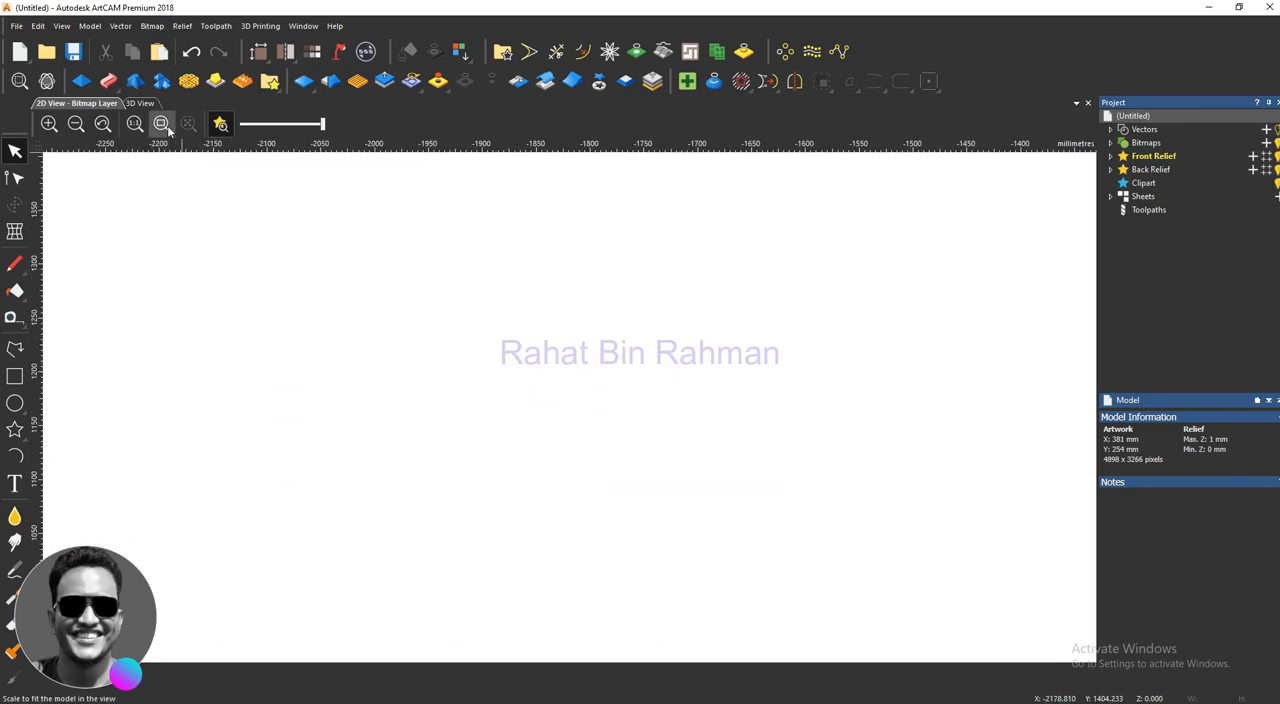
left_click(139, 103)
scroll(429, 394, "up", 2)
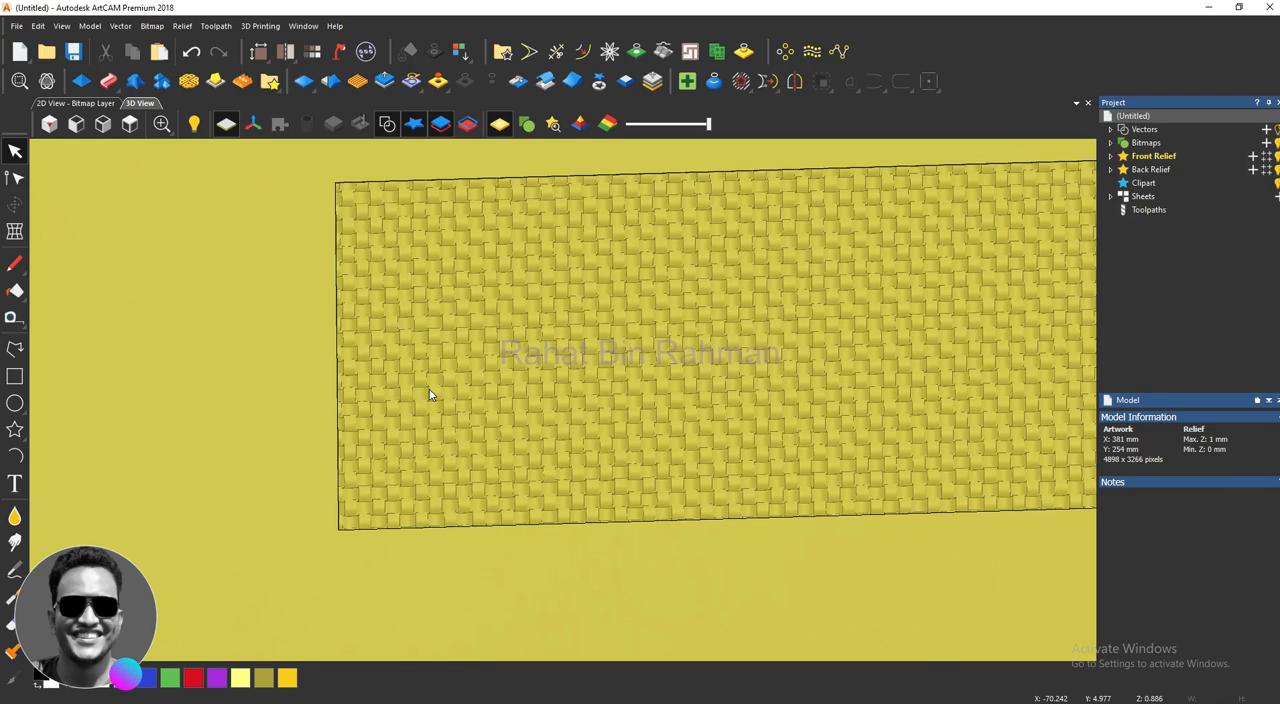
Step: Examine the woven rectangle's surface and lower edge up close and from several angles in the 3D view
scroll(430, 390, "down", 3)
scroll(660, 510, "up", 3)
left_click_drag(650, 472, 595, 258)
scroll(549, 410, "up", 6)
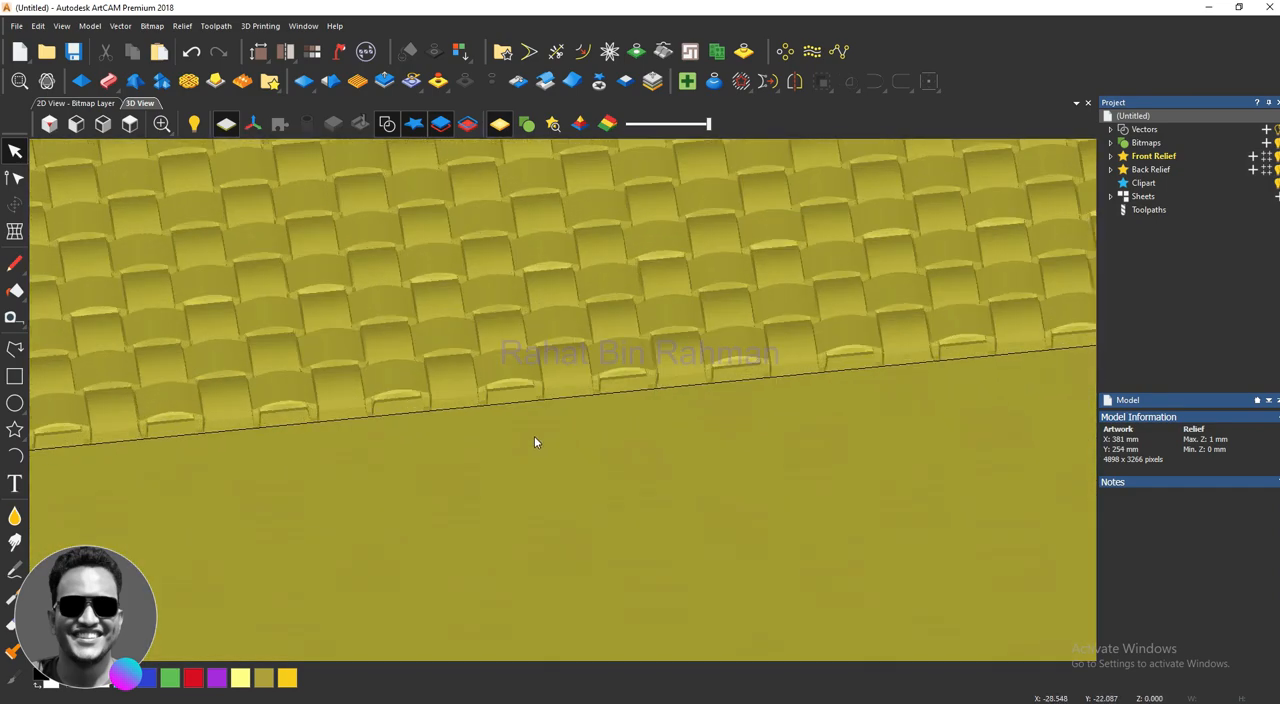
scroll(535, 440, "down", 2)
scroll(560, 548, "down", 3)
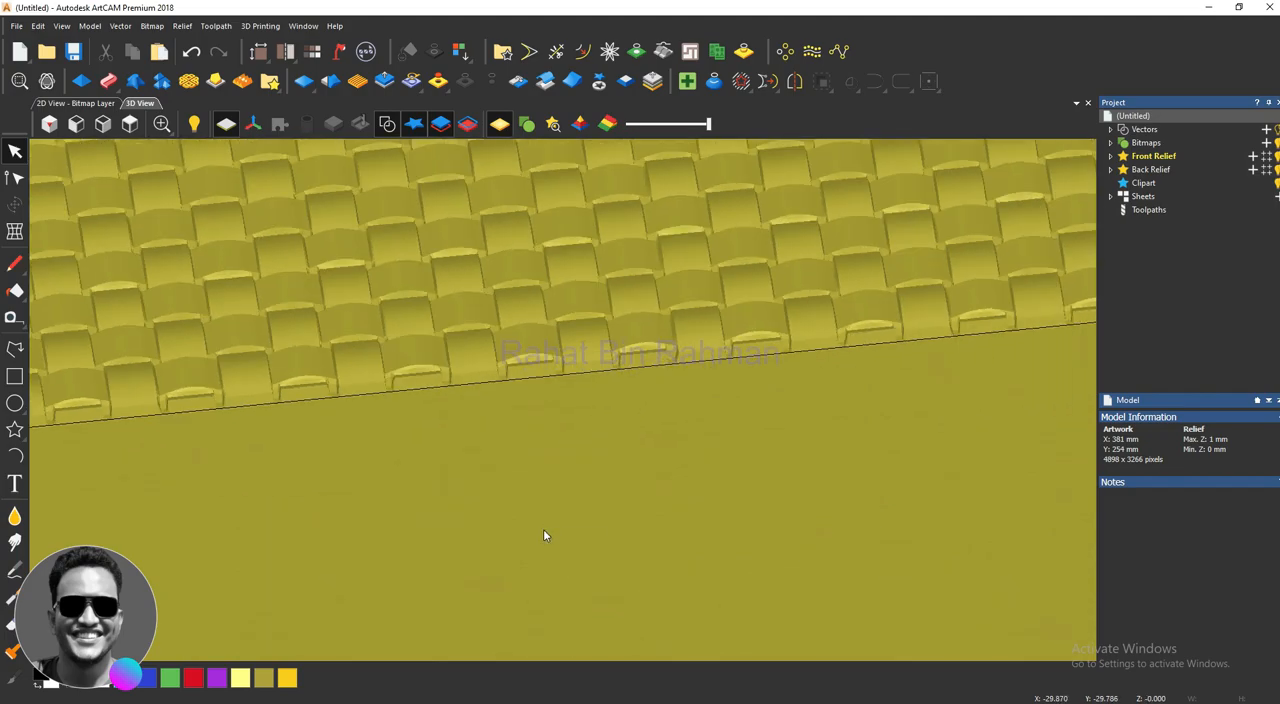
mouse_move(561, 512)
left_mouse_down()
mouse_move(597, 540)
mouse_move(580, 543)
mouse_move(576, 340)
mouse_move(691, 407)
mouse_move(590, 513)
mouse_move(545, 513)
left_mouse_up()
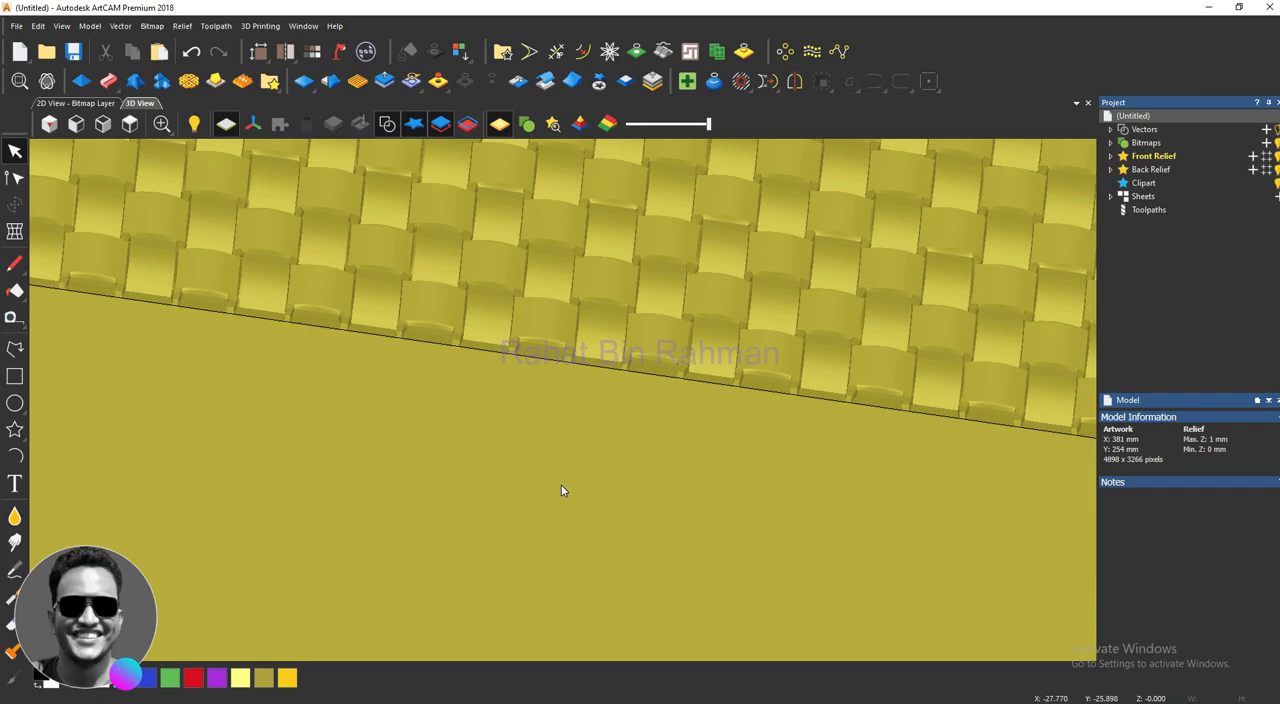
scroll(559, 487, "down", 4)
left_click_drag(539, 397, 417, 329)
scroll(489, 423, "up", 1)
scroll(480, 380, "up", 2)
scroll(479, 383, "down", 2)
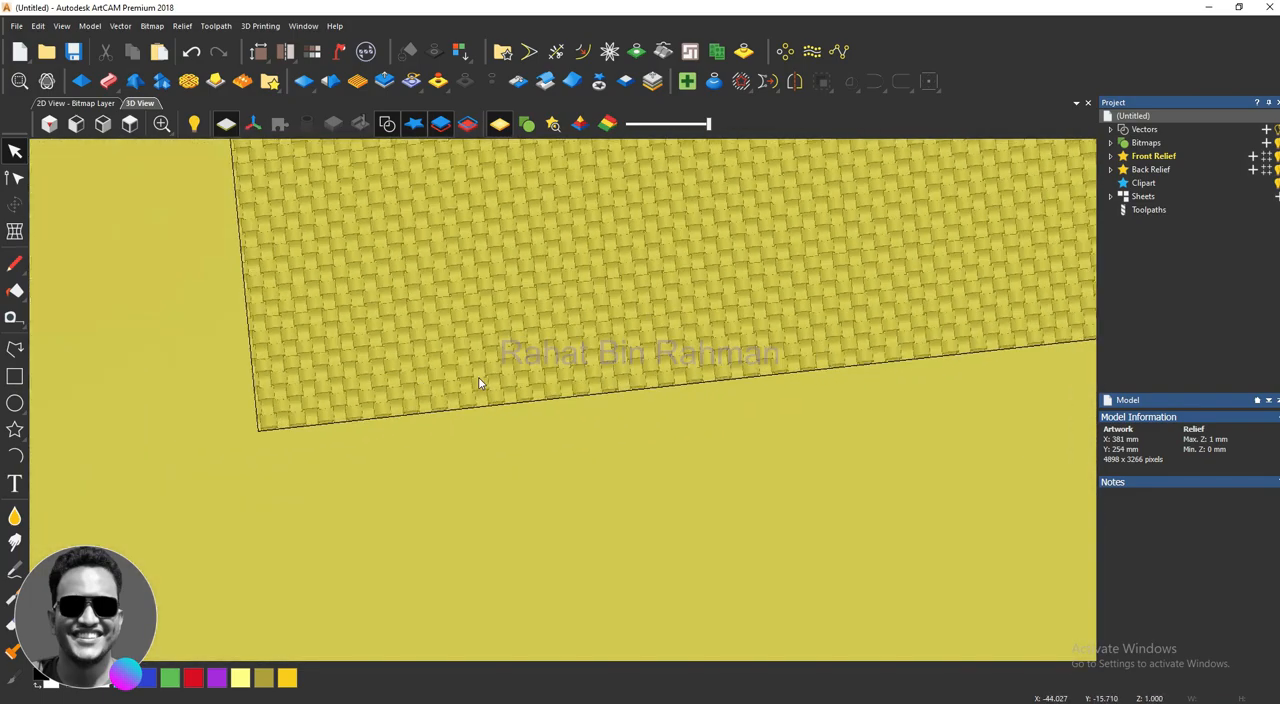
scroll(479, 383, "down", 5)
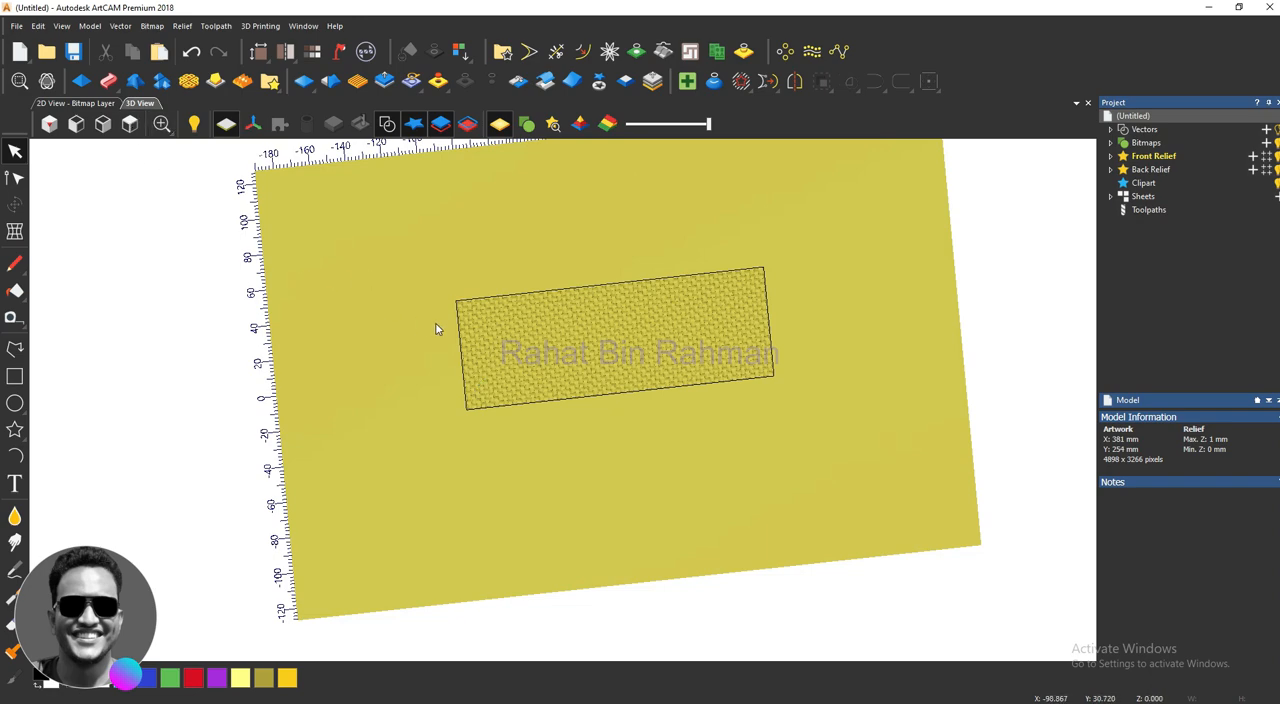
Step: Select the rectangle vector and reset the relief inside it to zero height, clearing the weave texture
left_click_drag(428, 247, 584, 455)
left_click_drag(784, 421, 402, 165)
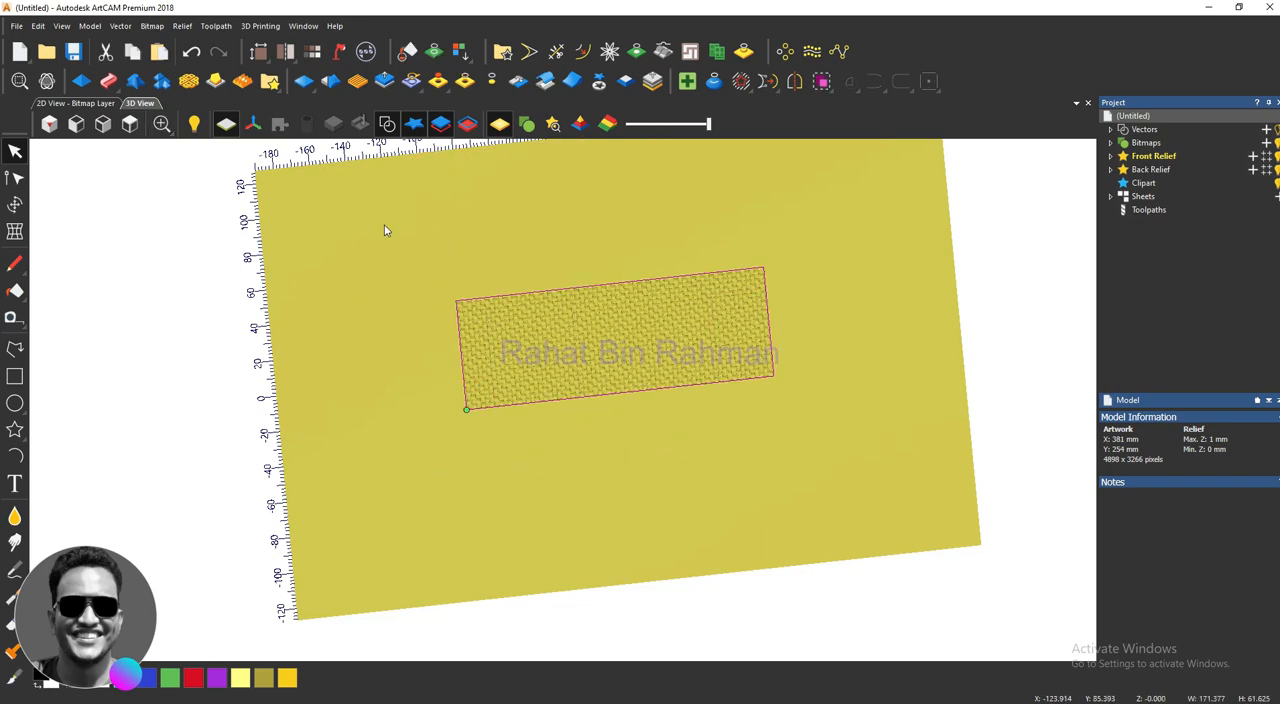
left_click(467, 81)
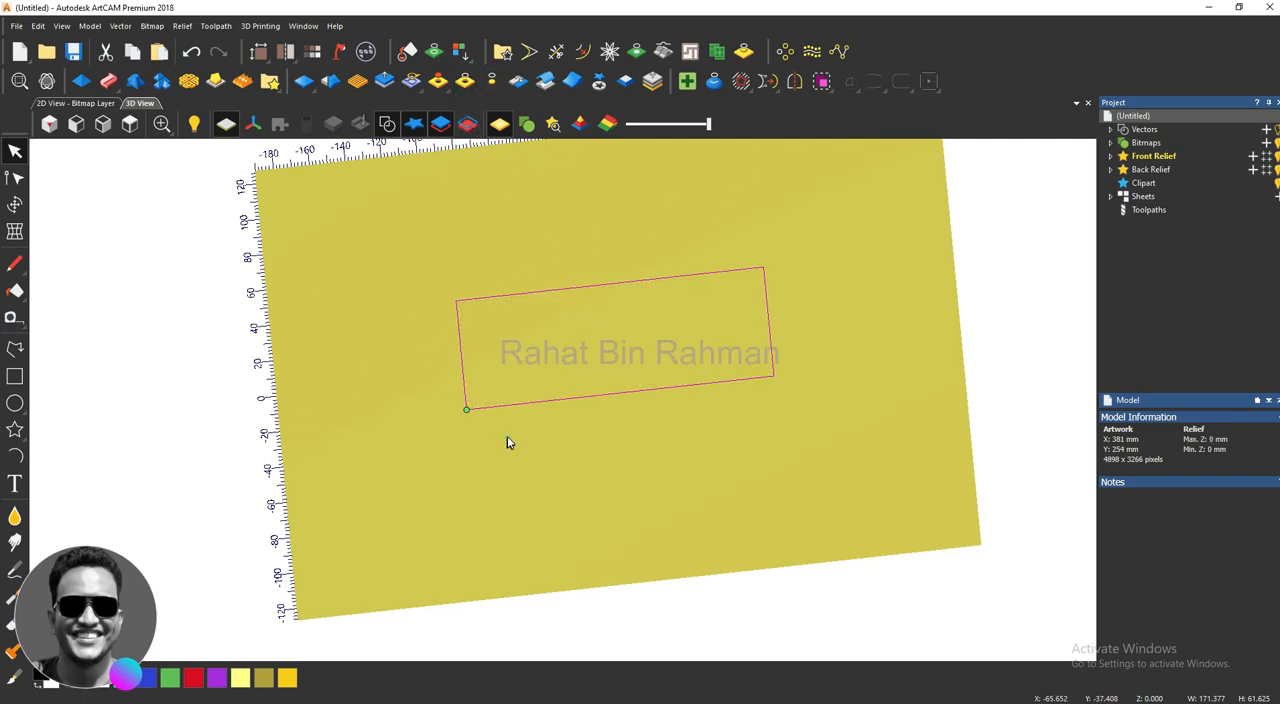
left_click_drag(772, 484, 743, 377)
scroll(743, 377, "up", 3)
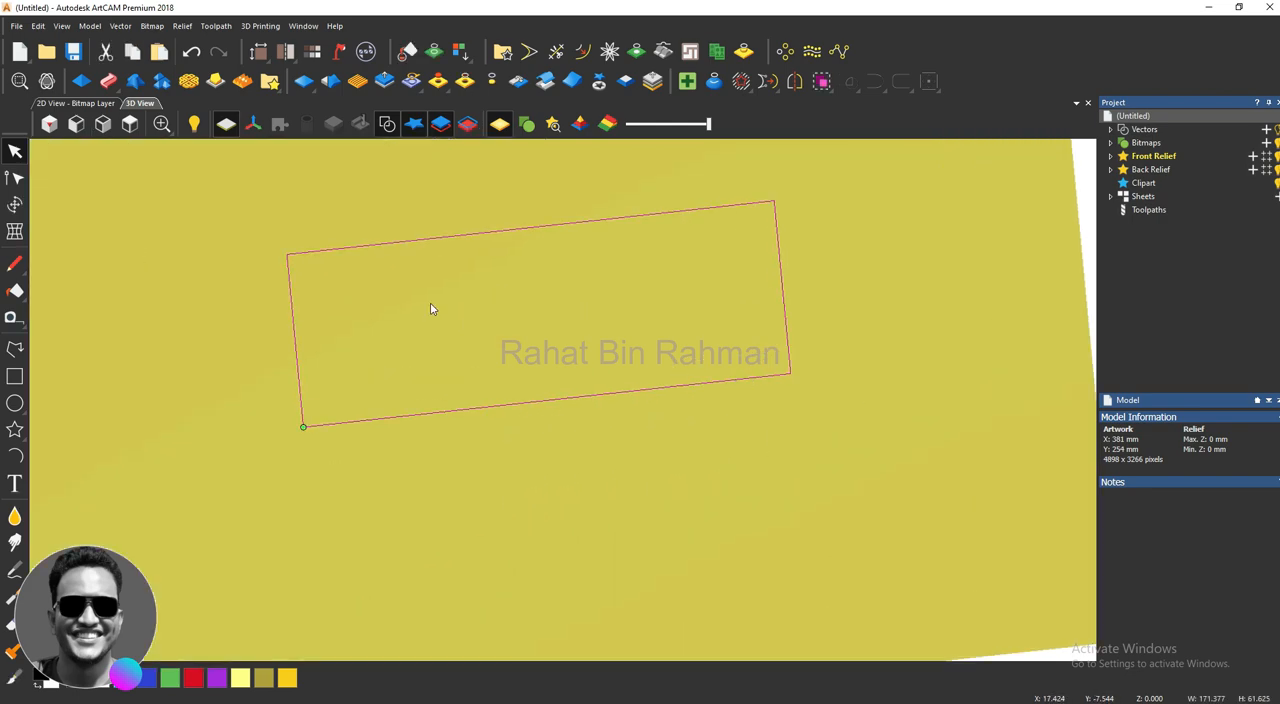